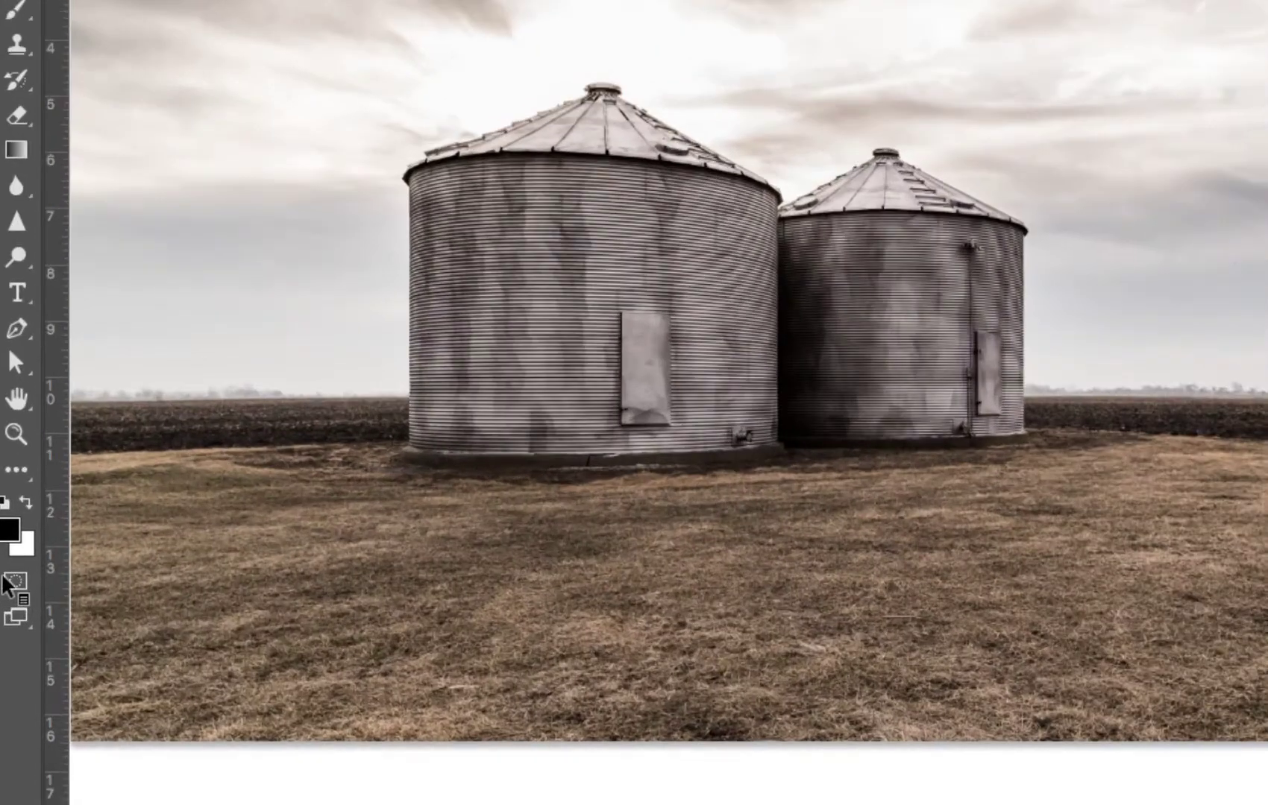
Step: Enter Quick Mask mode and choose the Foreground to Background preset for the Gradient tool
click(14, 582)
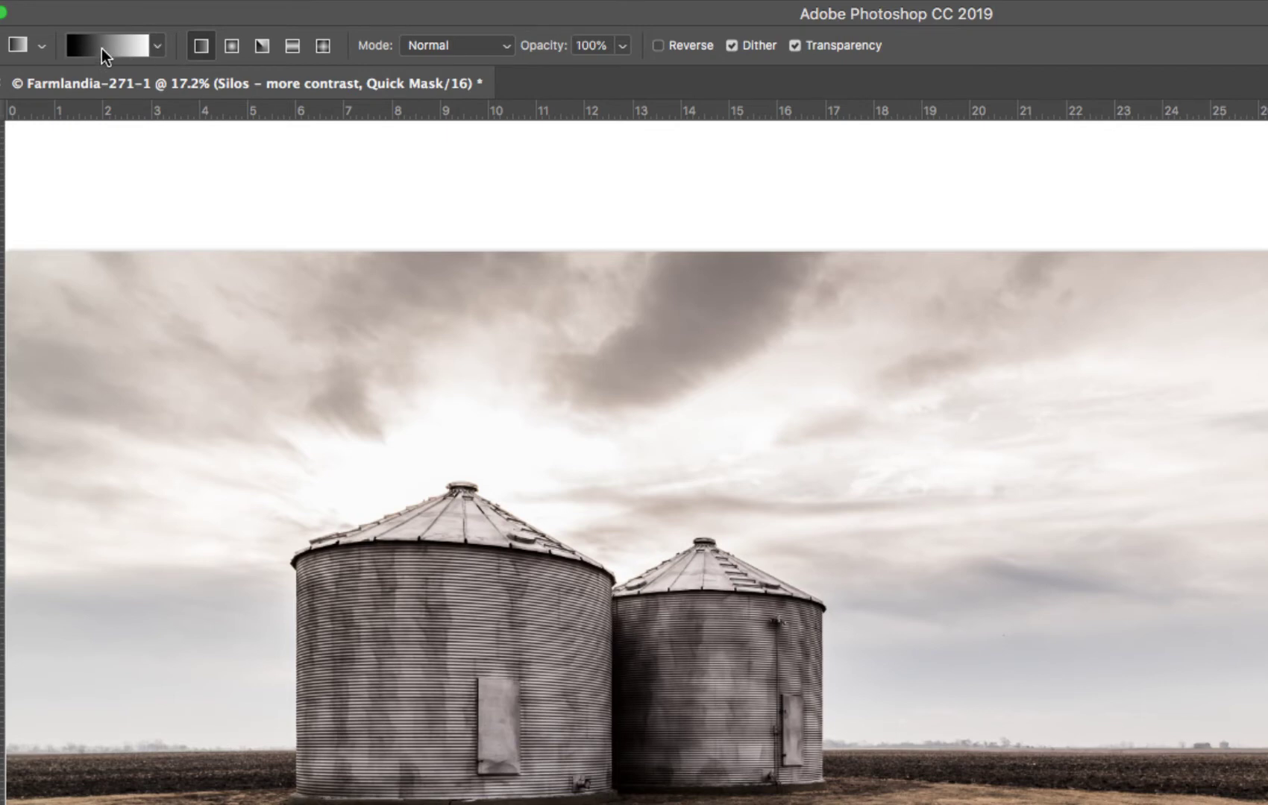
click(101, 49)
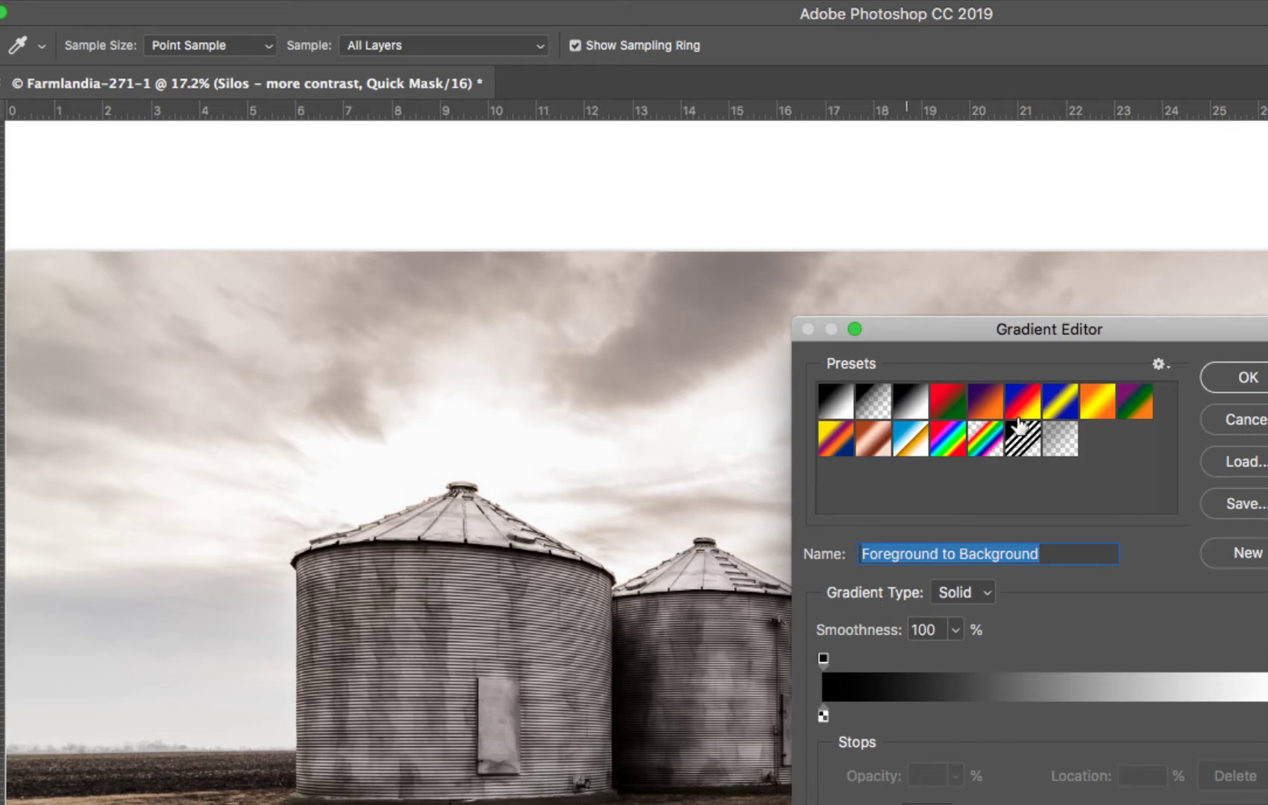
click(1247, 379)
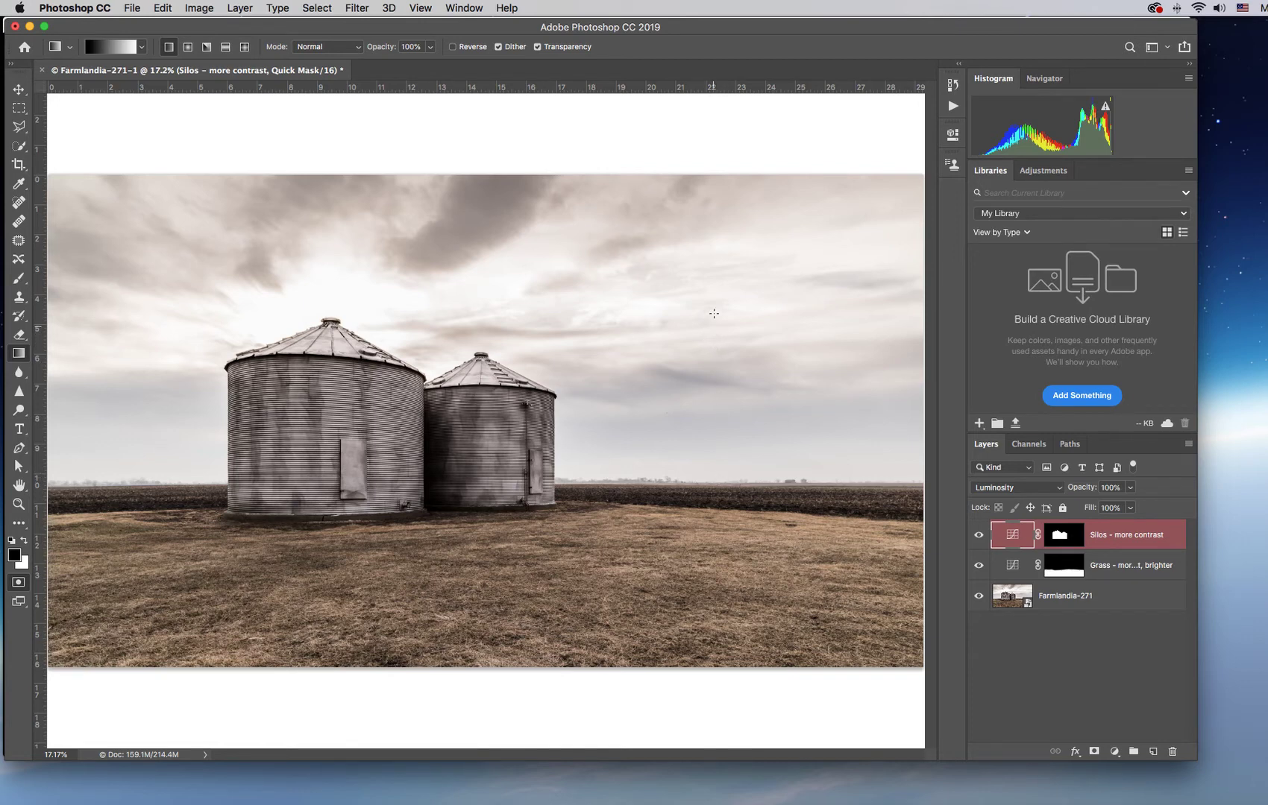
Step: Try gradients at several different angles across the photo in the quick mask
drag(711, 301, 612, 437)
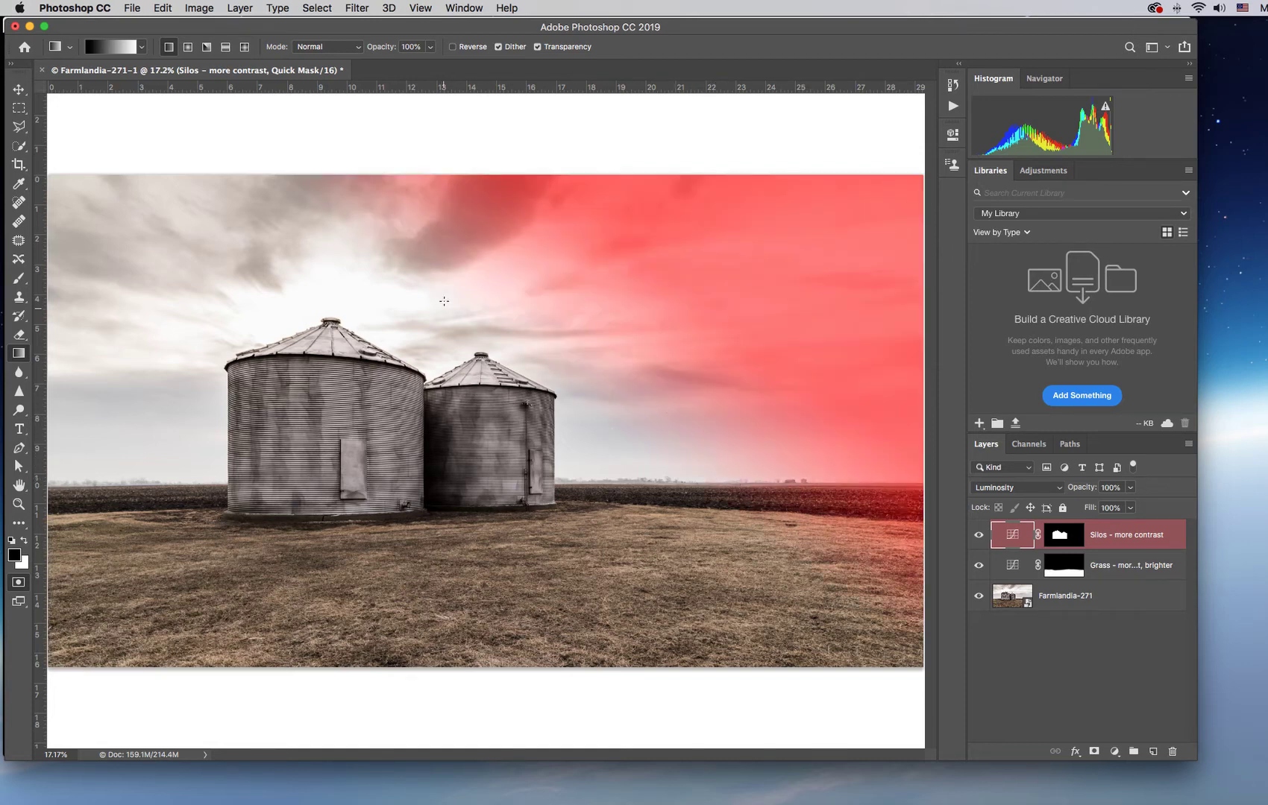
drag(443, 300, 613, 369)
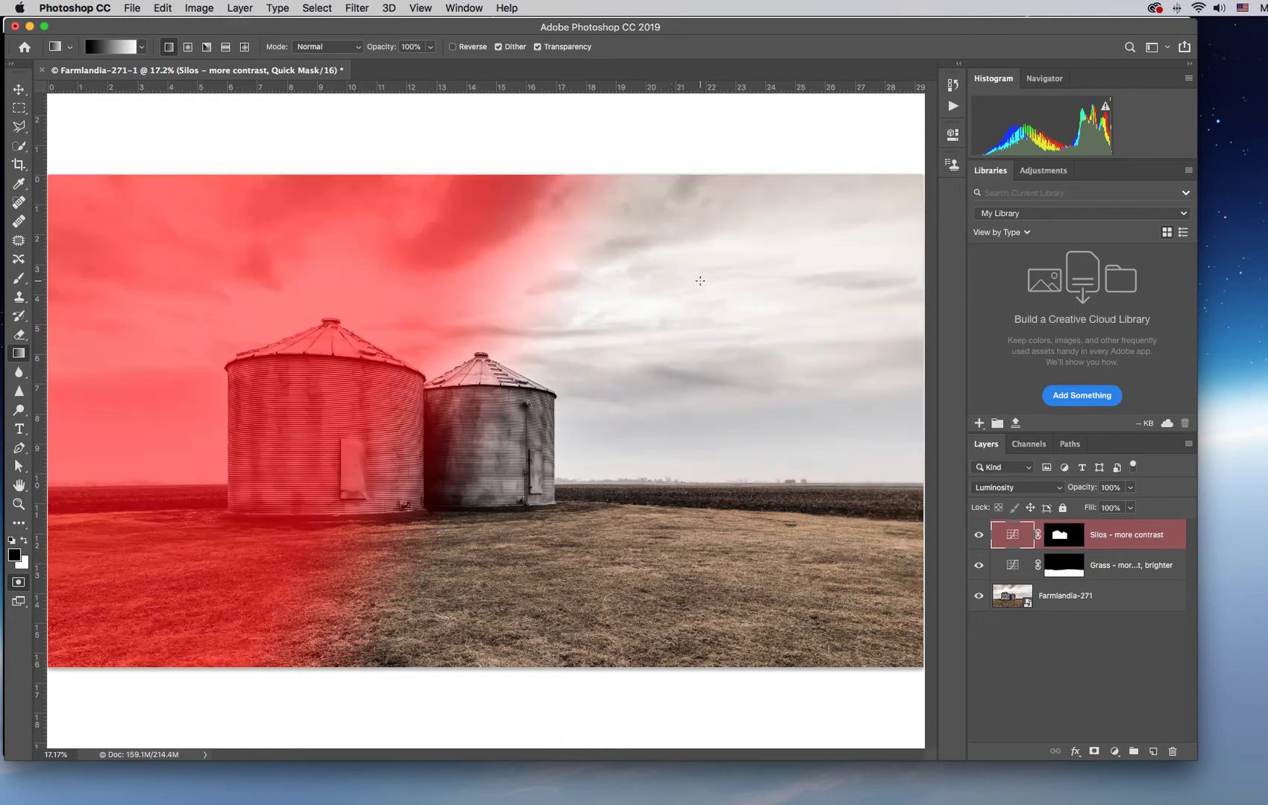
drag(700, 282, 736, 500)
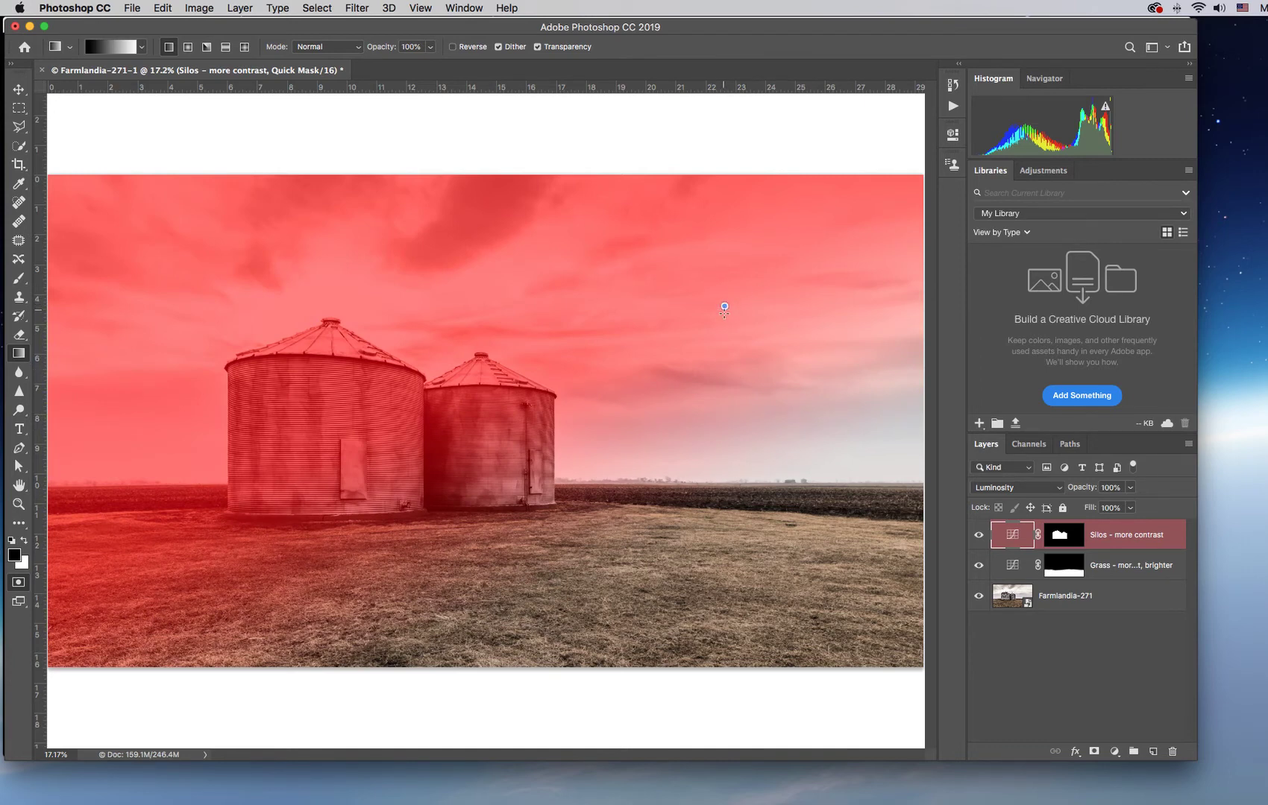
Step: Draw a straight vertical quick-mask gradient from the lower sky down to the horizon and convert the mask into a selection
drag(725, 370, 722, 459)
drag(723, 480, 722, 481)
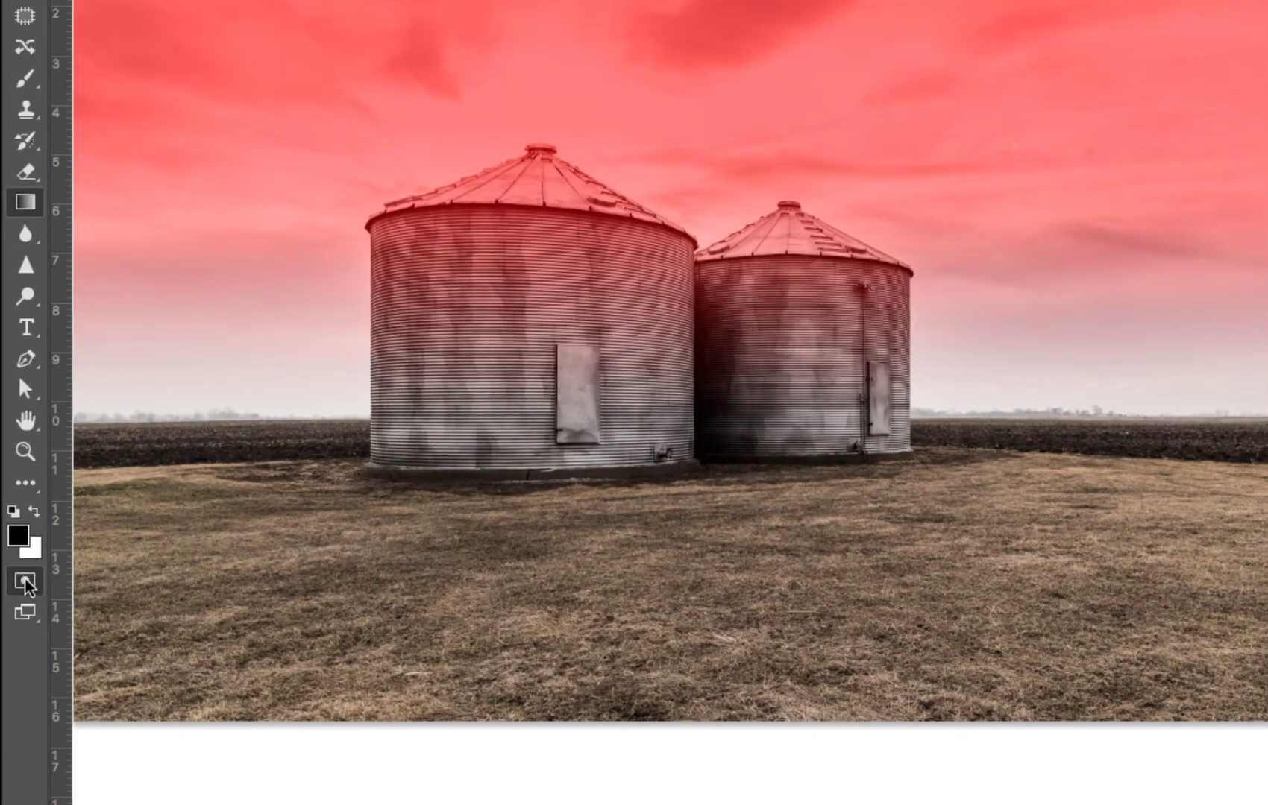
click(21, 584)
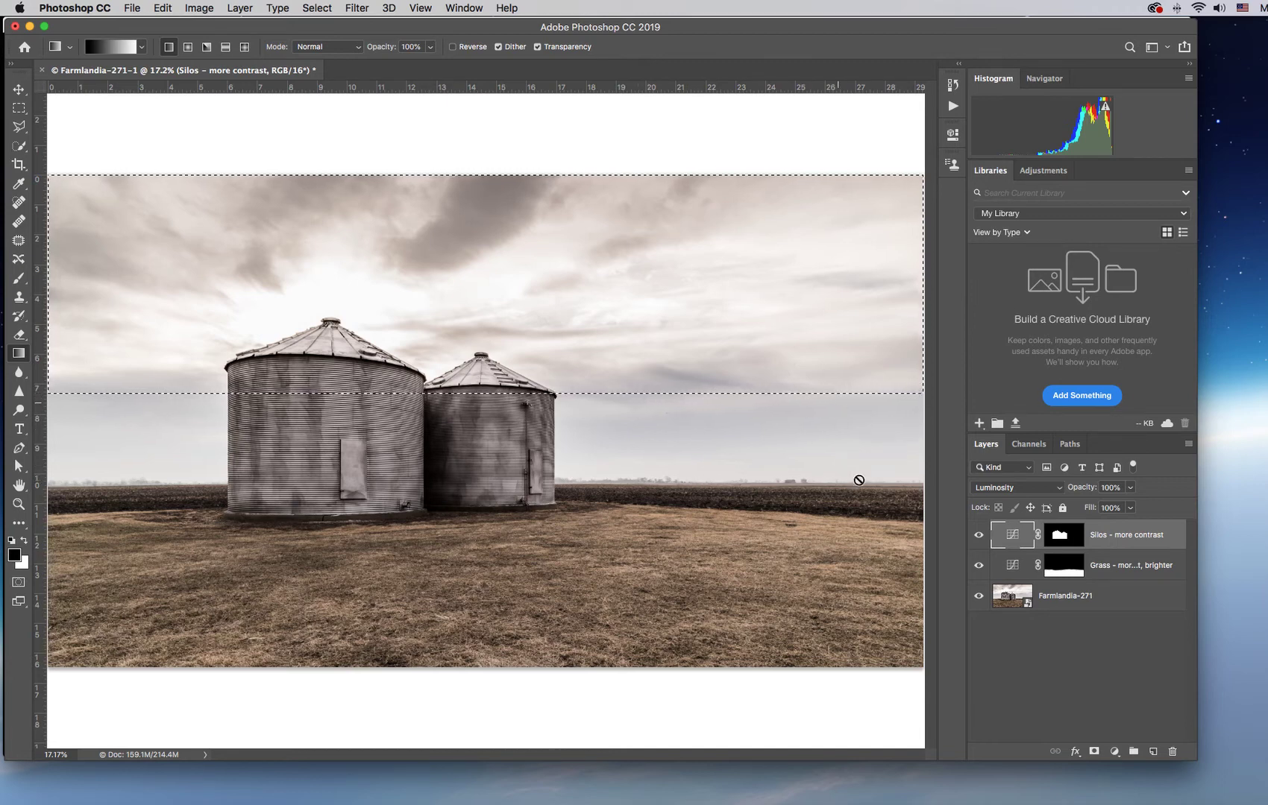
Step: Add a Curves adjustment layer masked by the sky selection and set its blend mode to Luminosity
click(1093, 751)
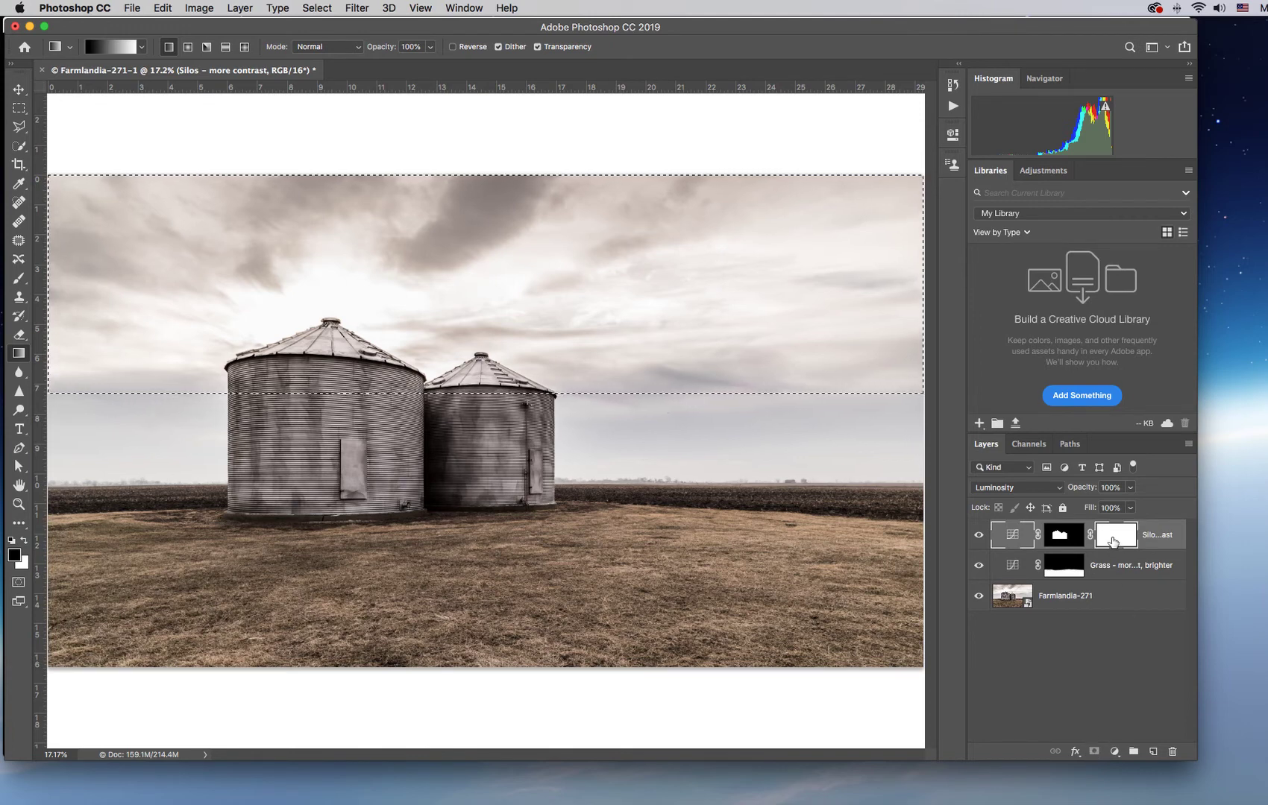
key(ctrl+z)
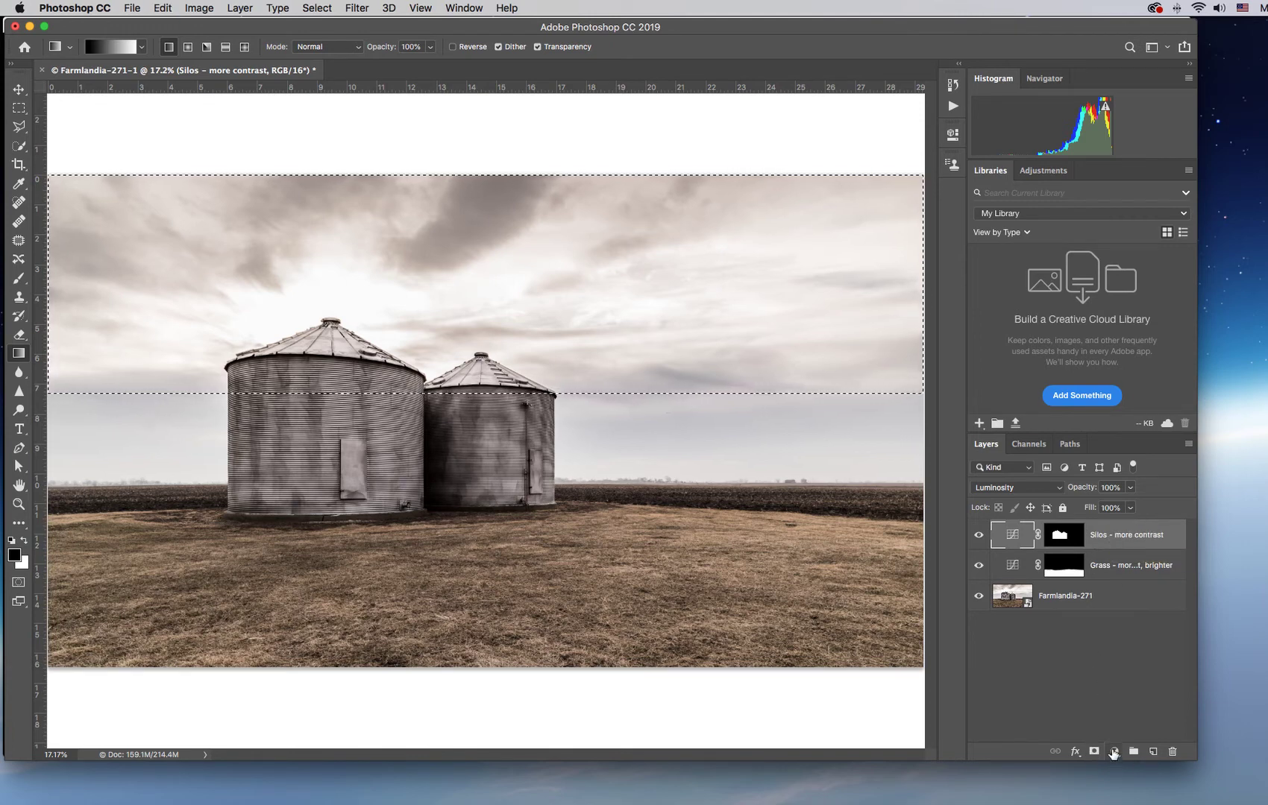
click(1113, 752)
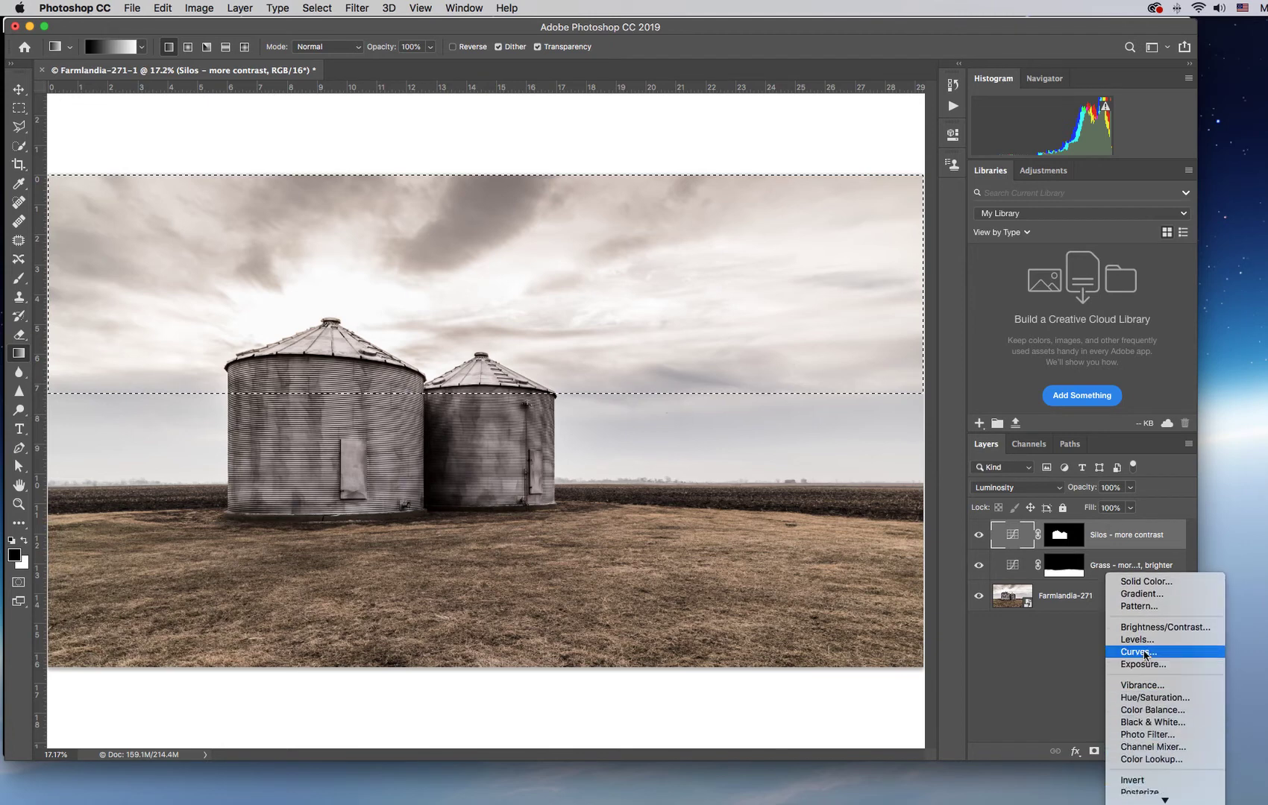
click(1141, 651)
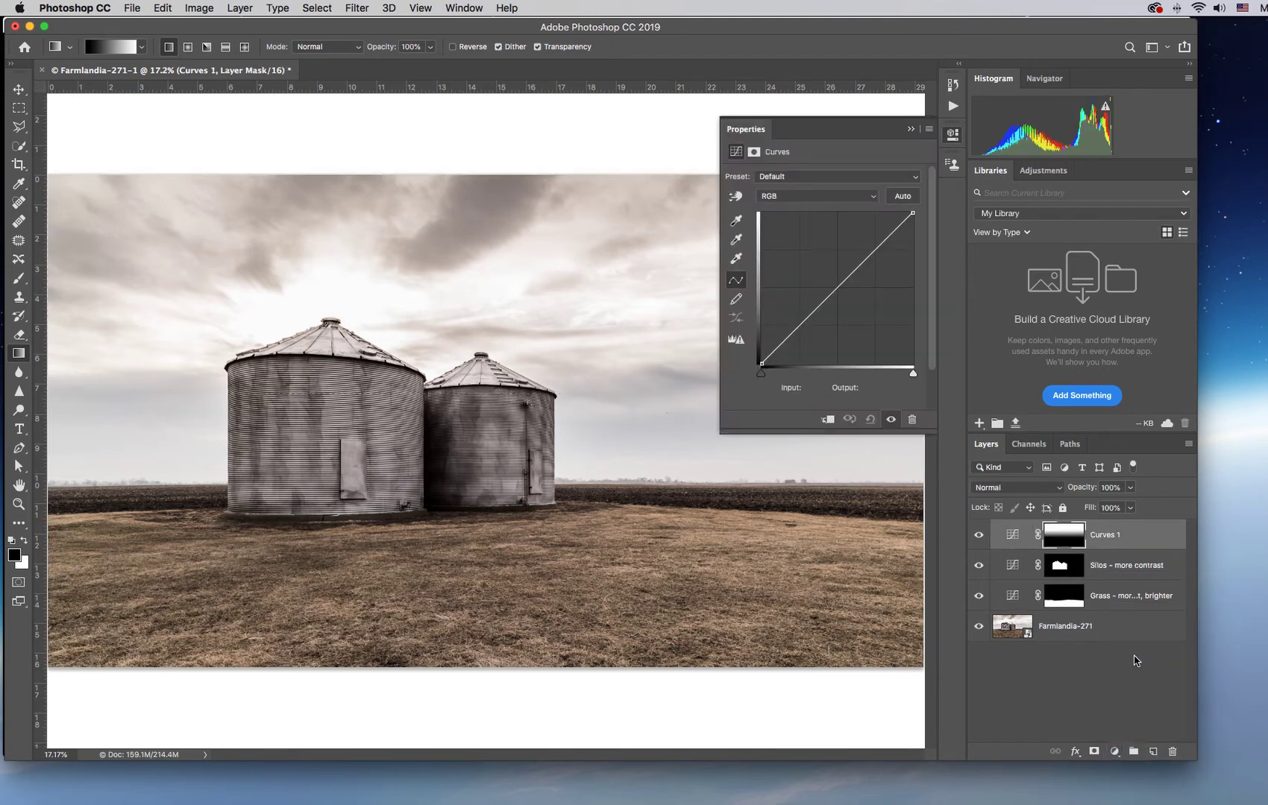
click(1029, 488)
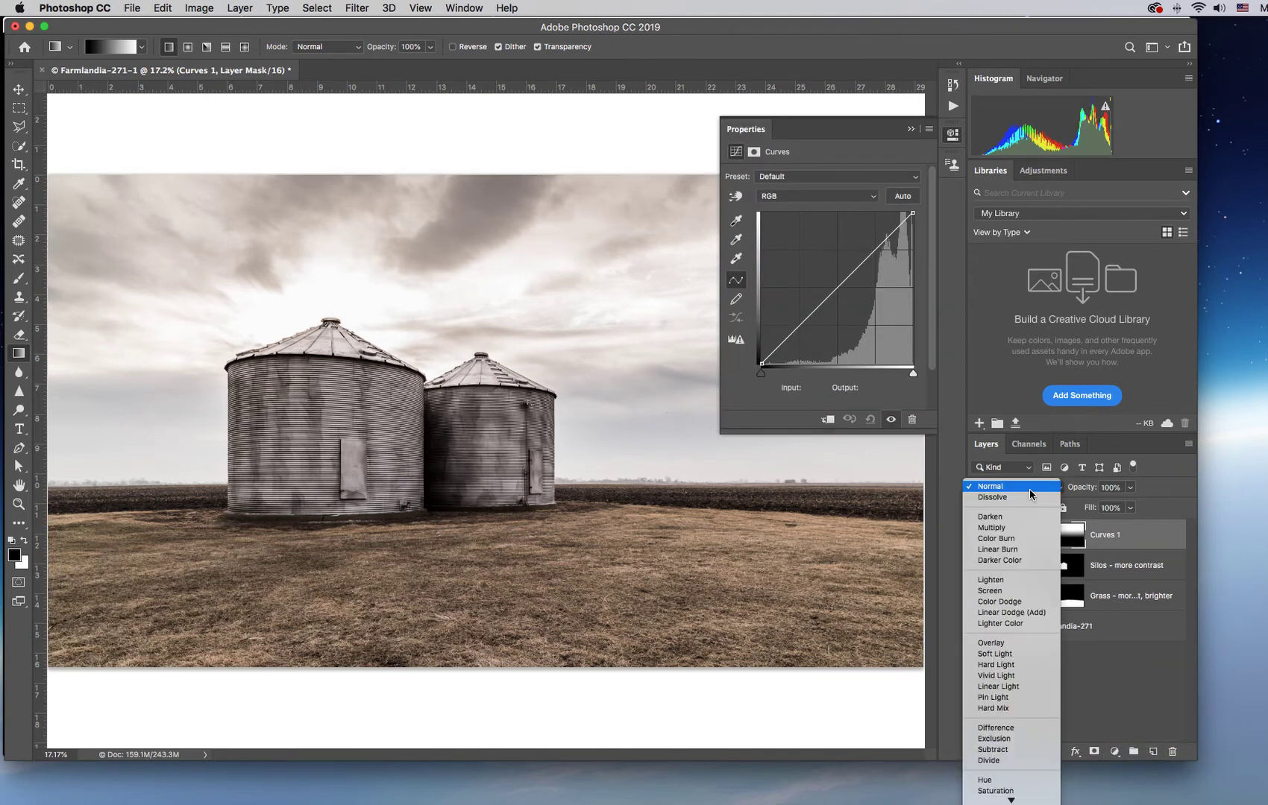
click(999, 791)
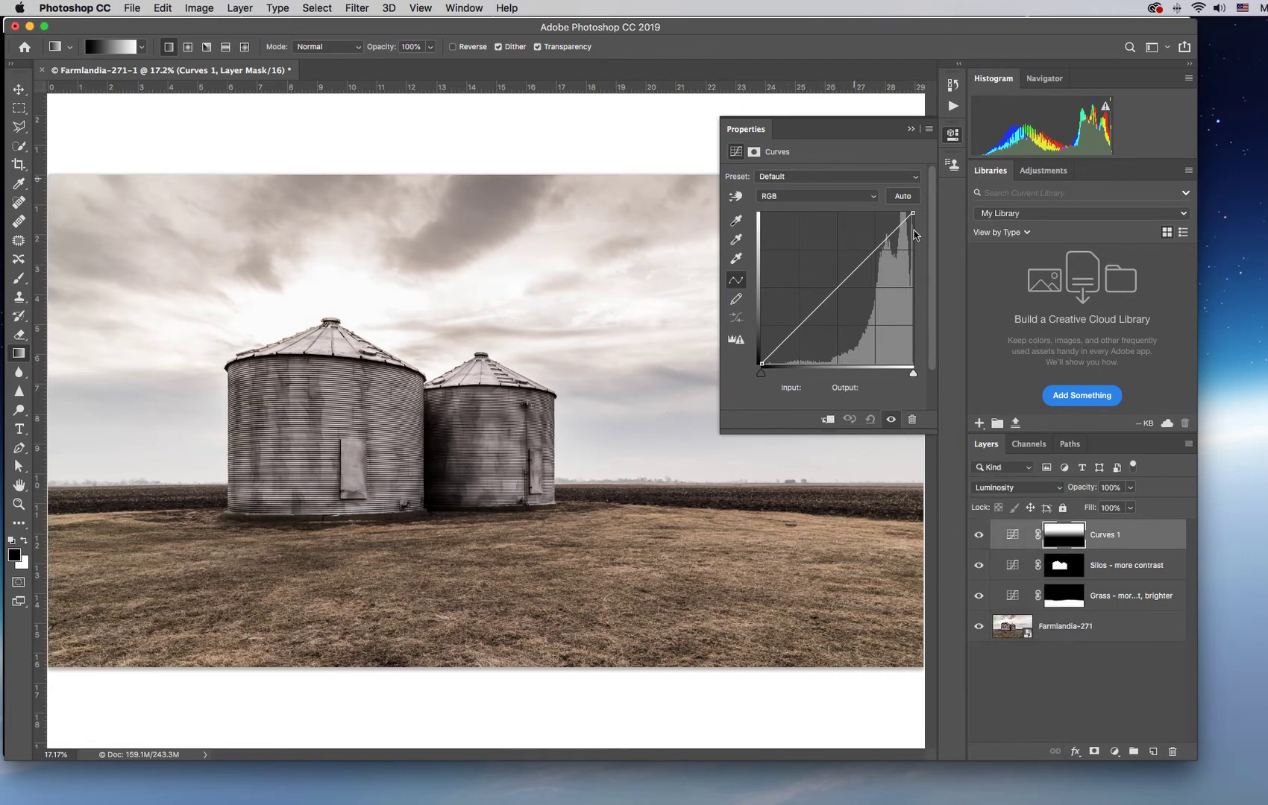
Step: Darken the sky with the RGB curve, placing points at about input 137, output 82 and input 245, output 236
click(735, 196)
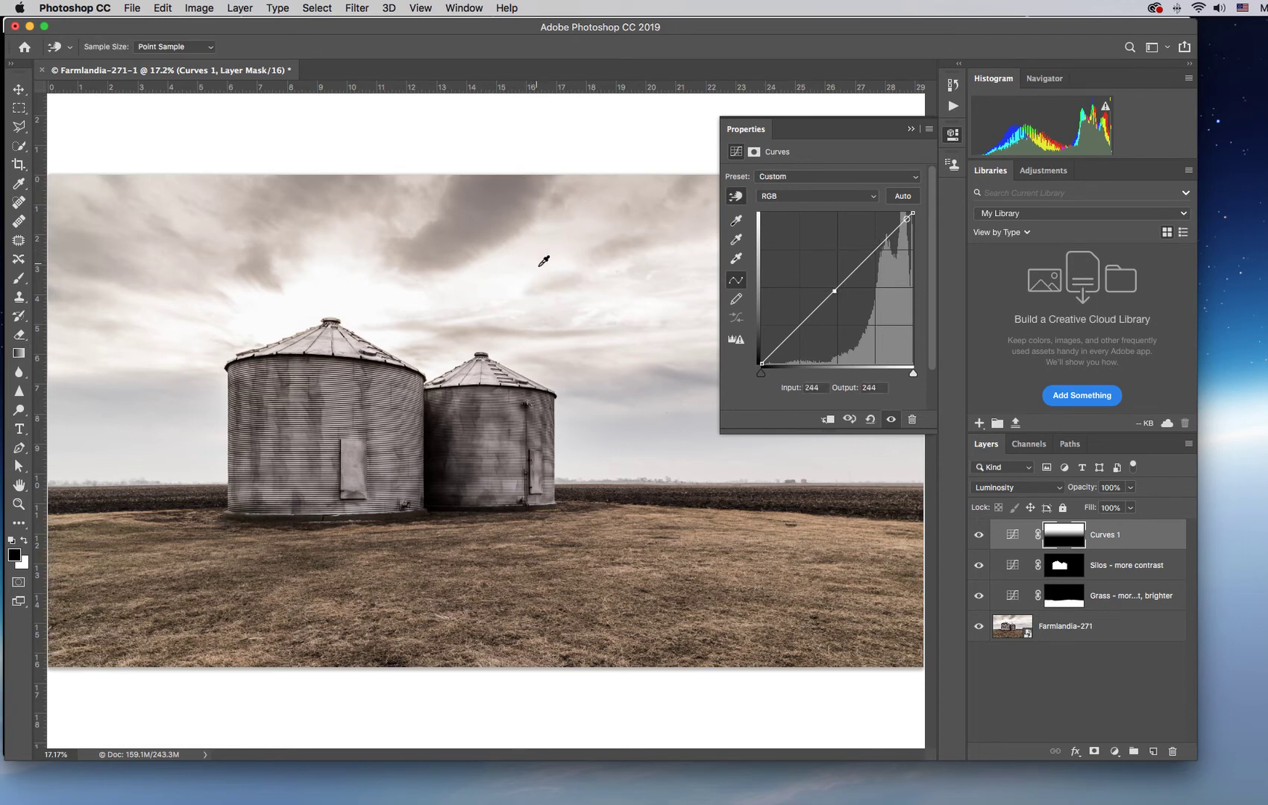
click(543, 264)
drag(835, 292, 847, 313)
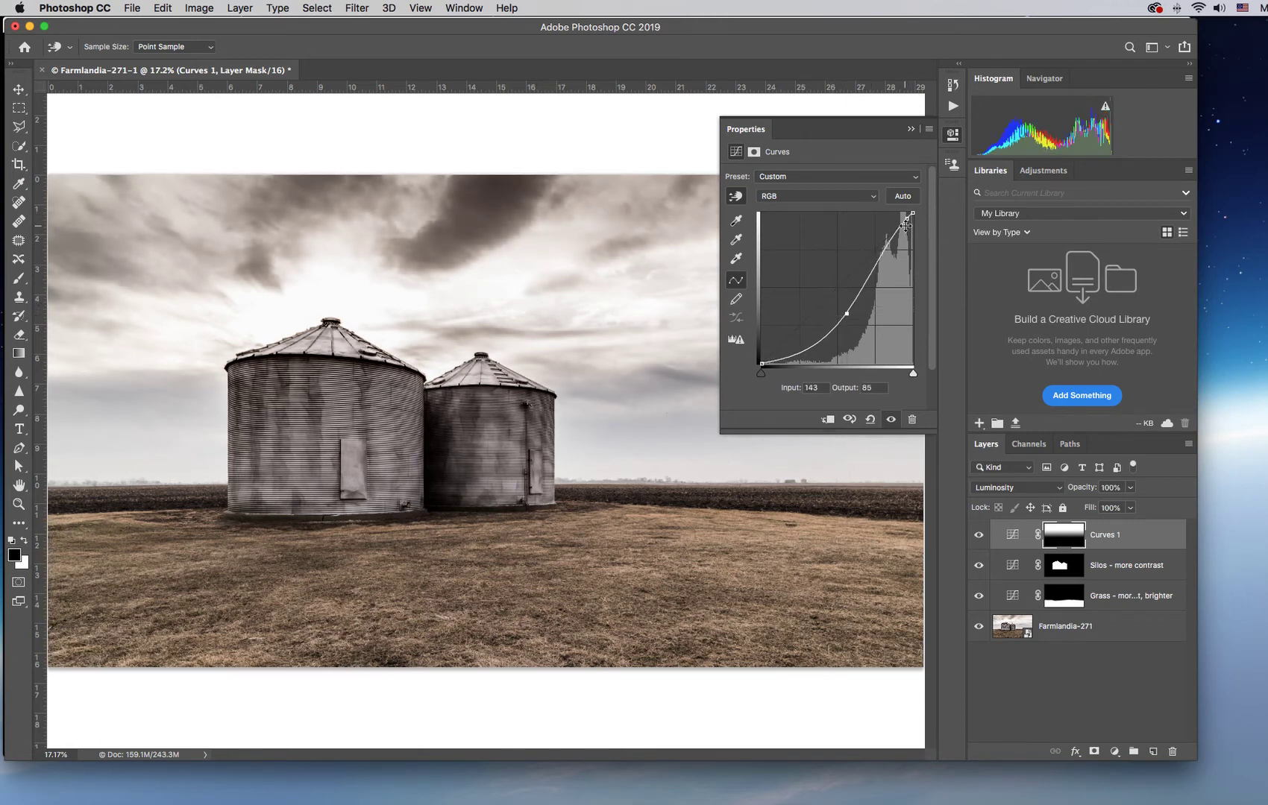
drag(905, 218, 907, 224)
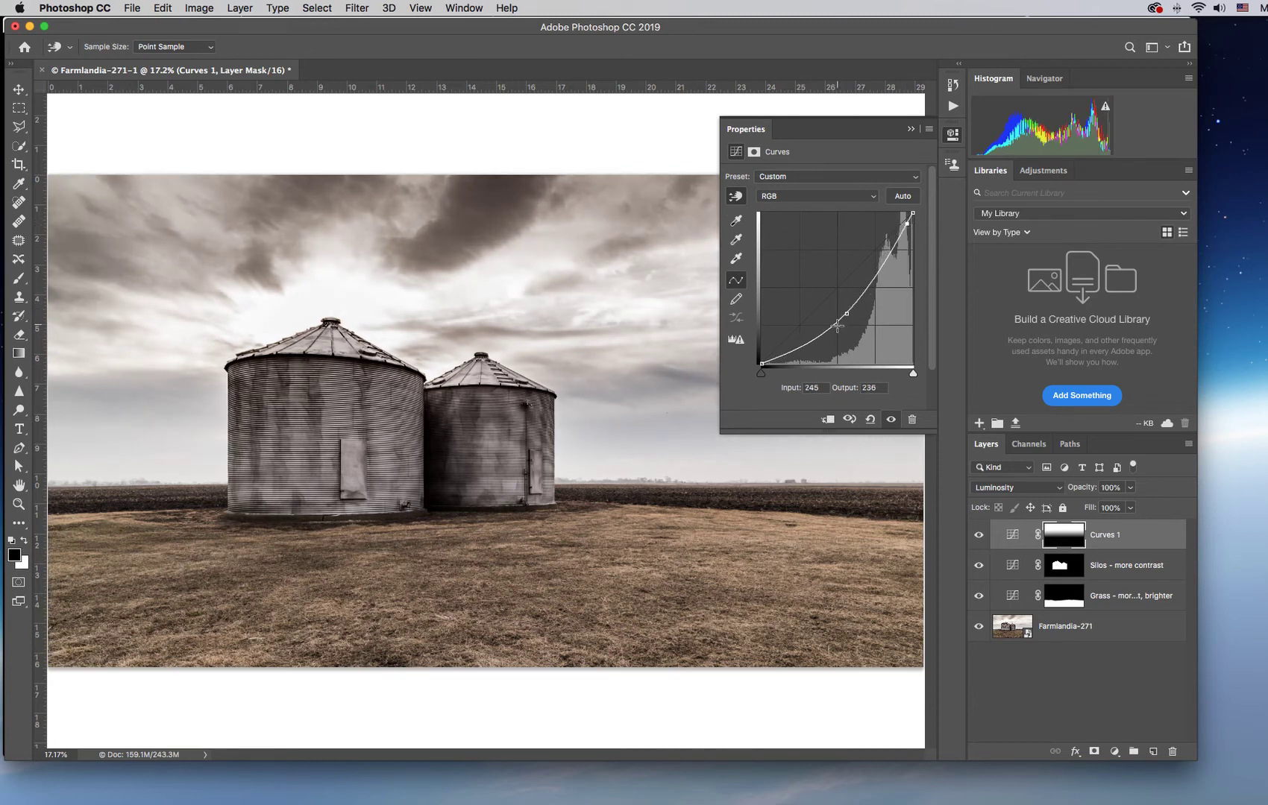
drag(846, 314, 843, 315)
mouse_move(842, 316)
mouse_down()
mouse_move(864, 339)
mouse_move(853, 332)
mouse_up()
drag(846, 323, 843, 315)
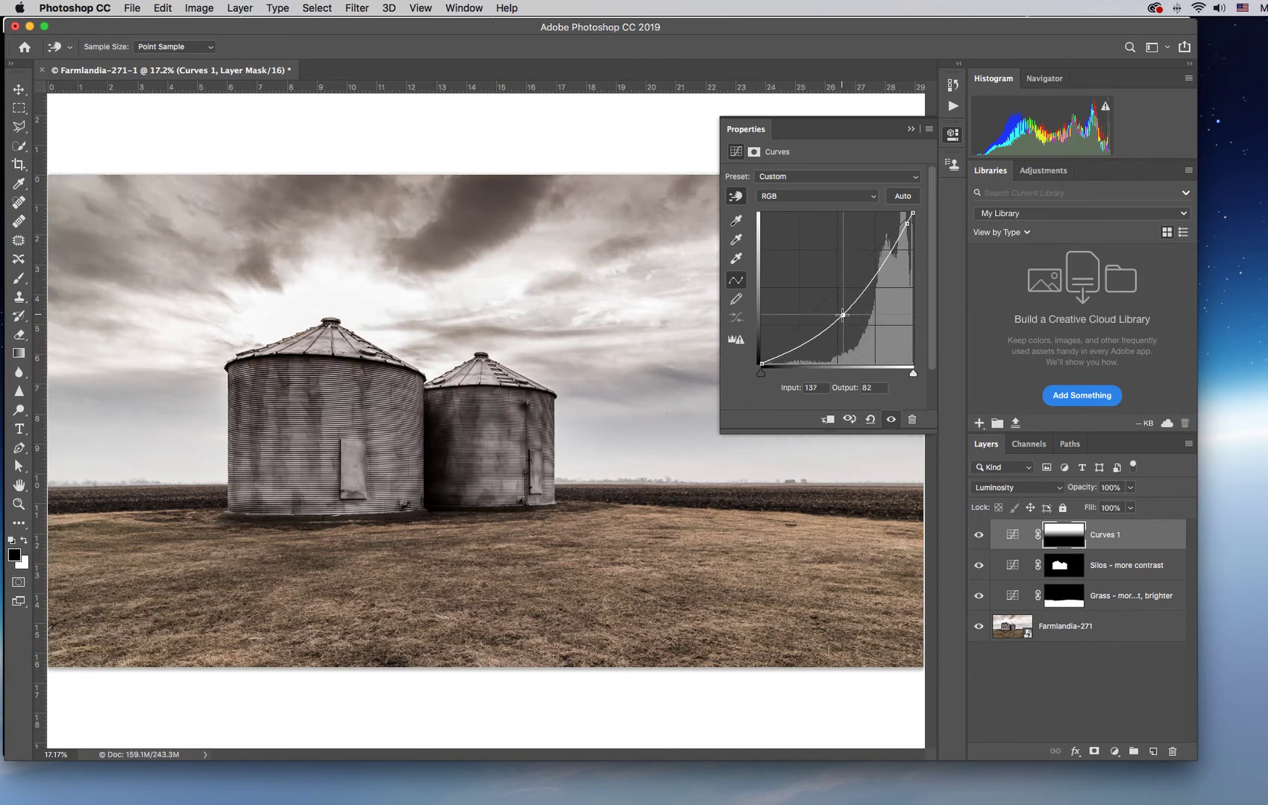
click(910, 130)
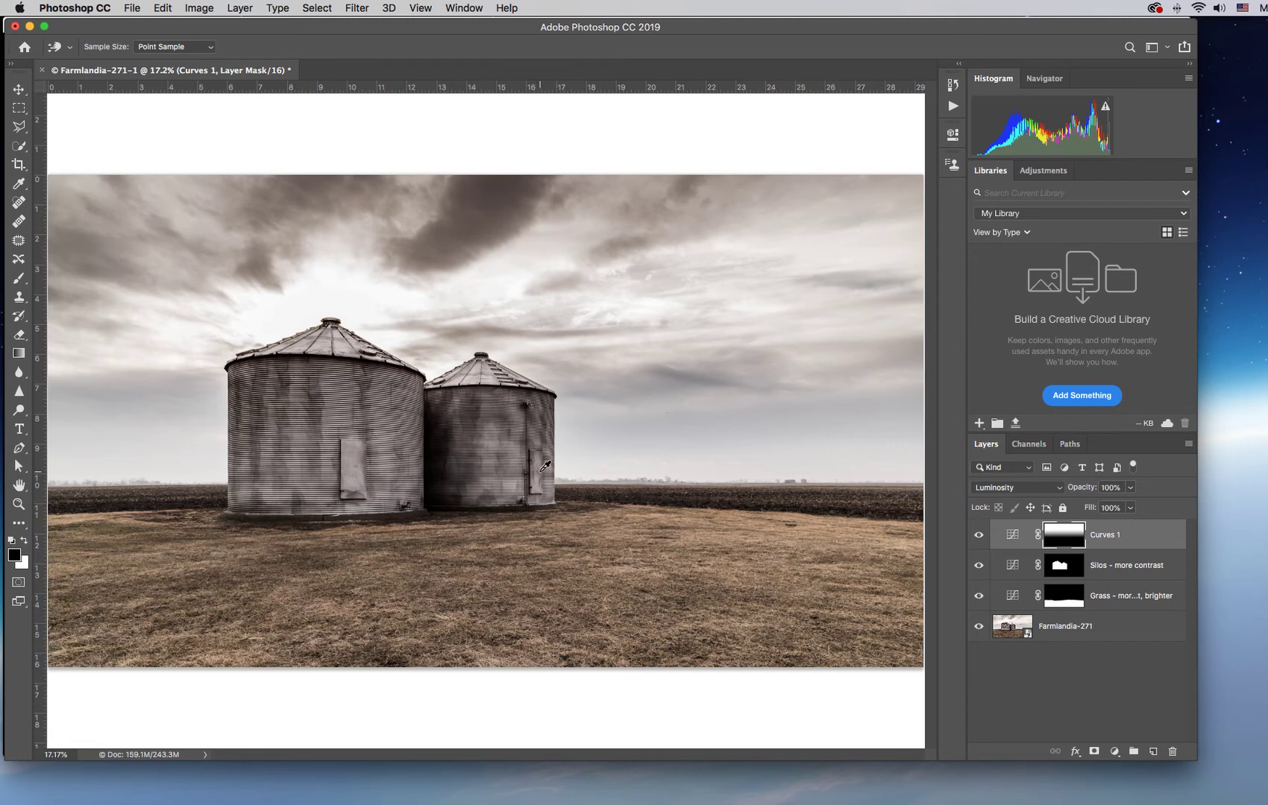
Step: Load the saved Silos channel as a new selection
click(320, 9)
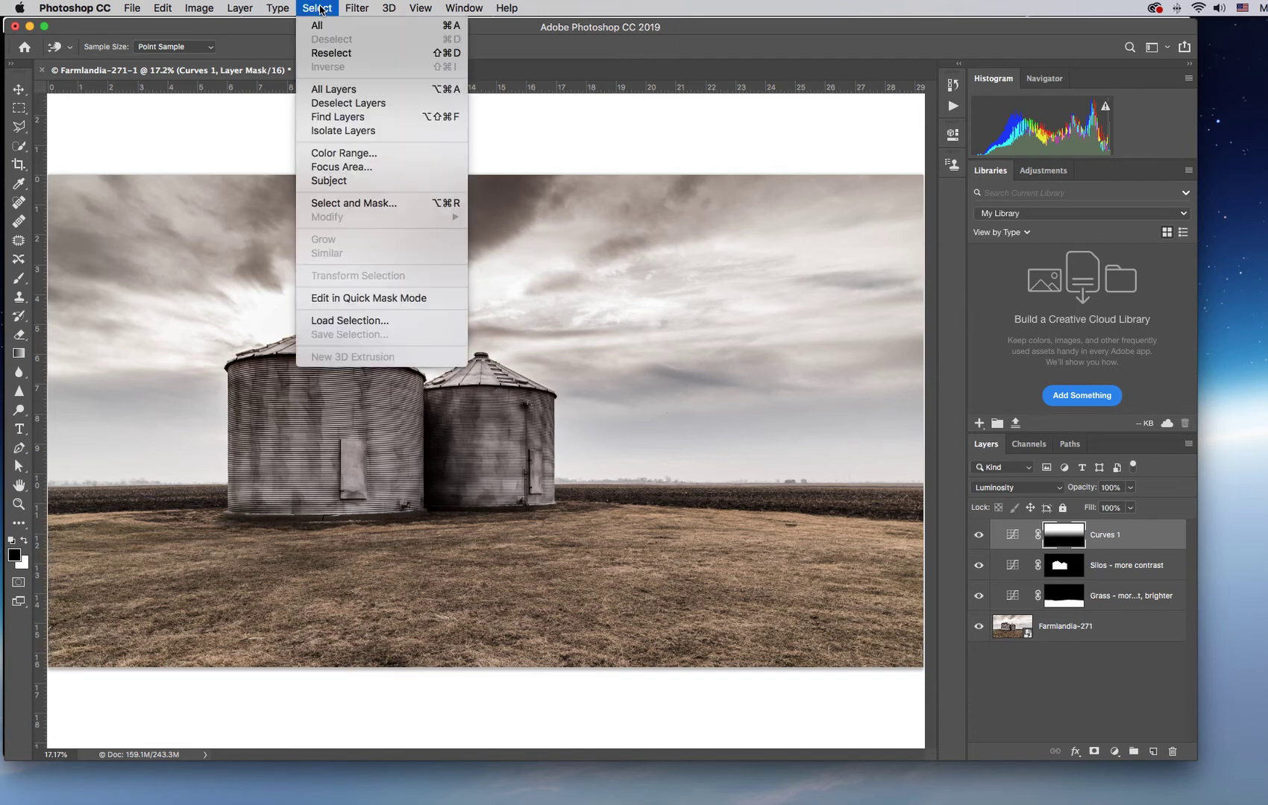
click(356, 325)
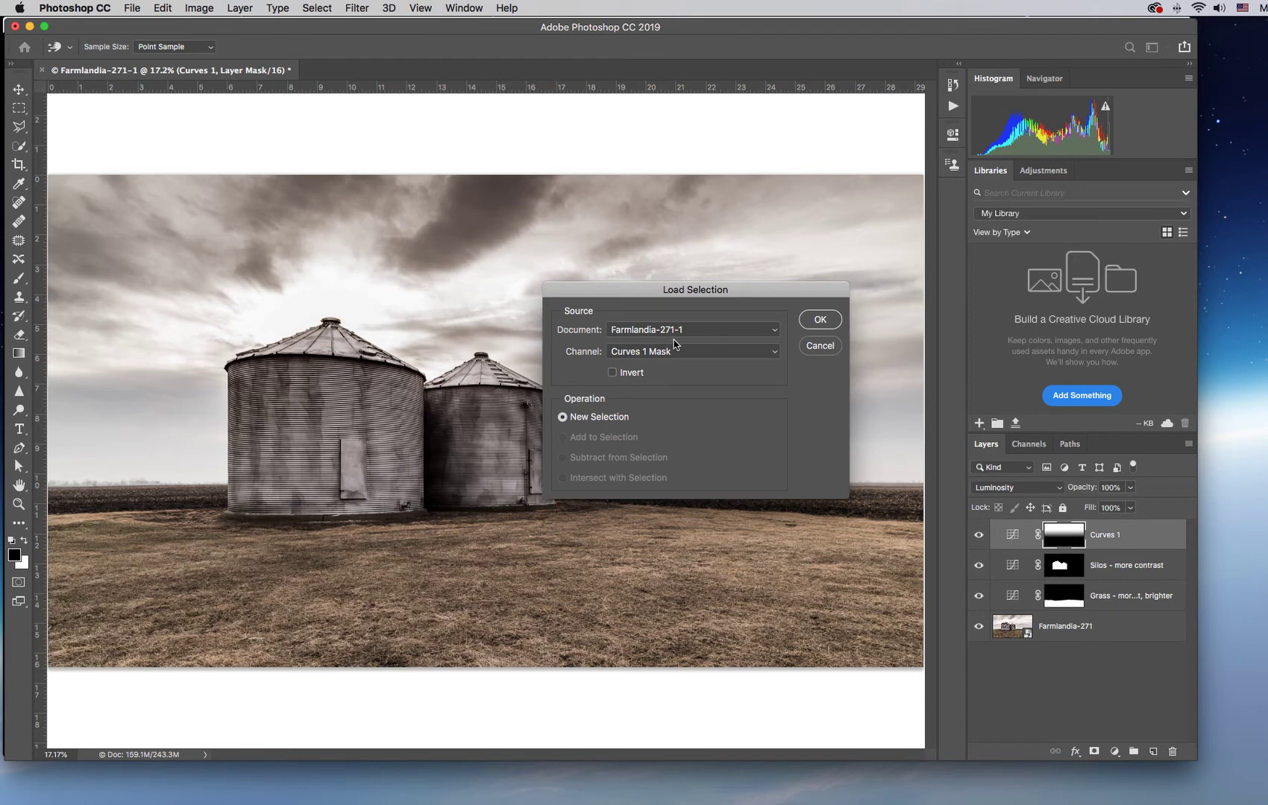
click(713, 353)
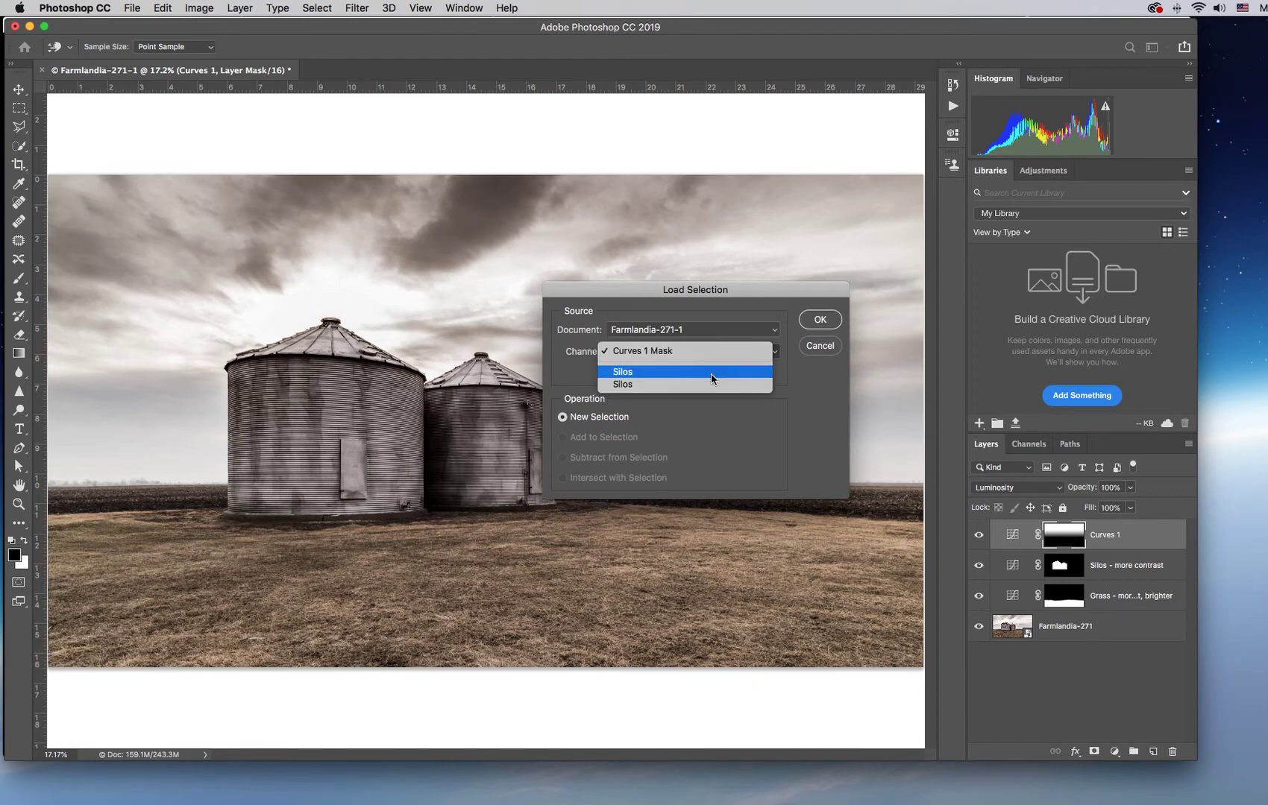
click(712, 373)
click(820, 320)
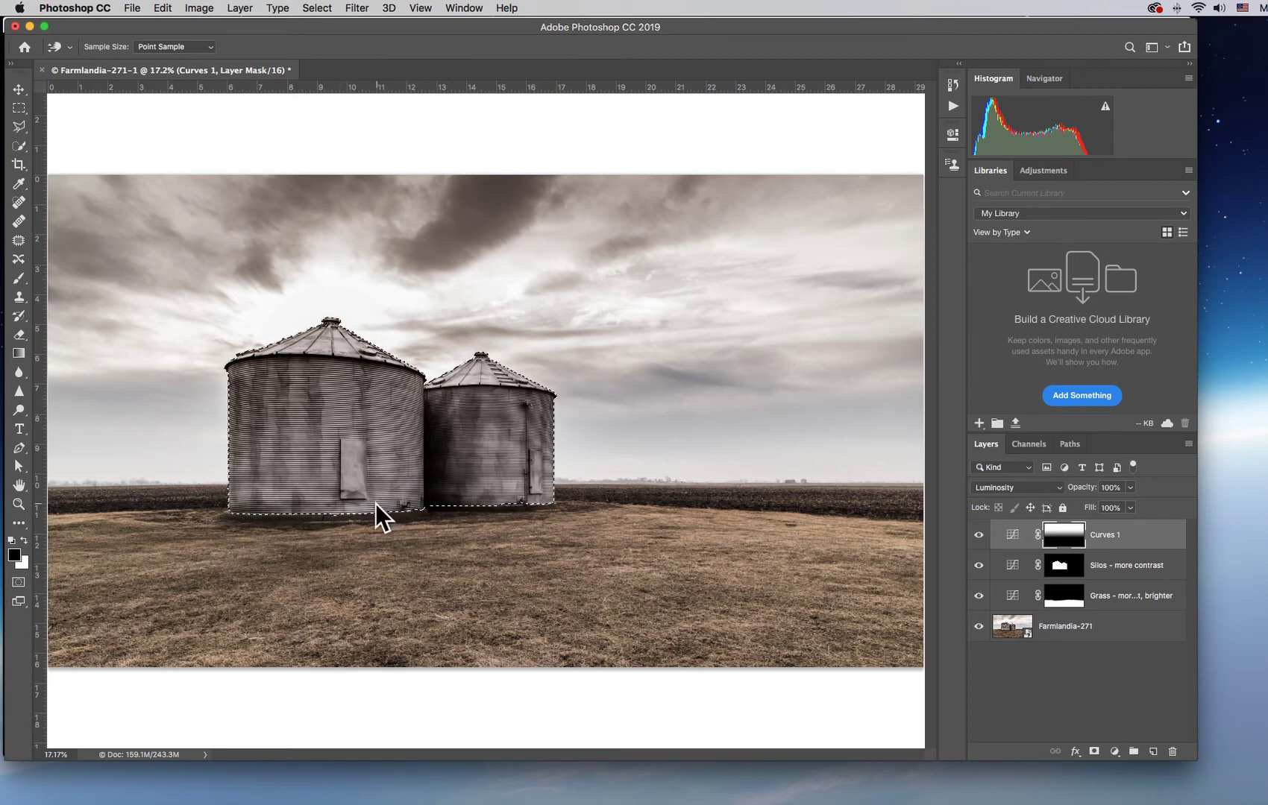
Step: Fill the silos area of the Curves 1 mask with Black at 100% opacity in Normal mode, and deselect
click(163, 8)
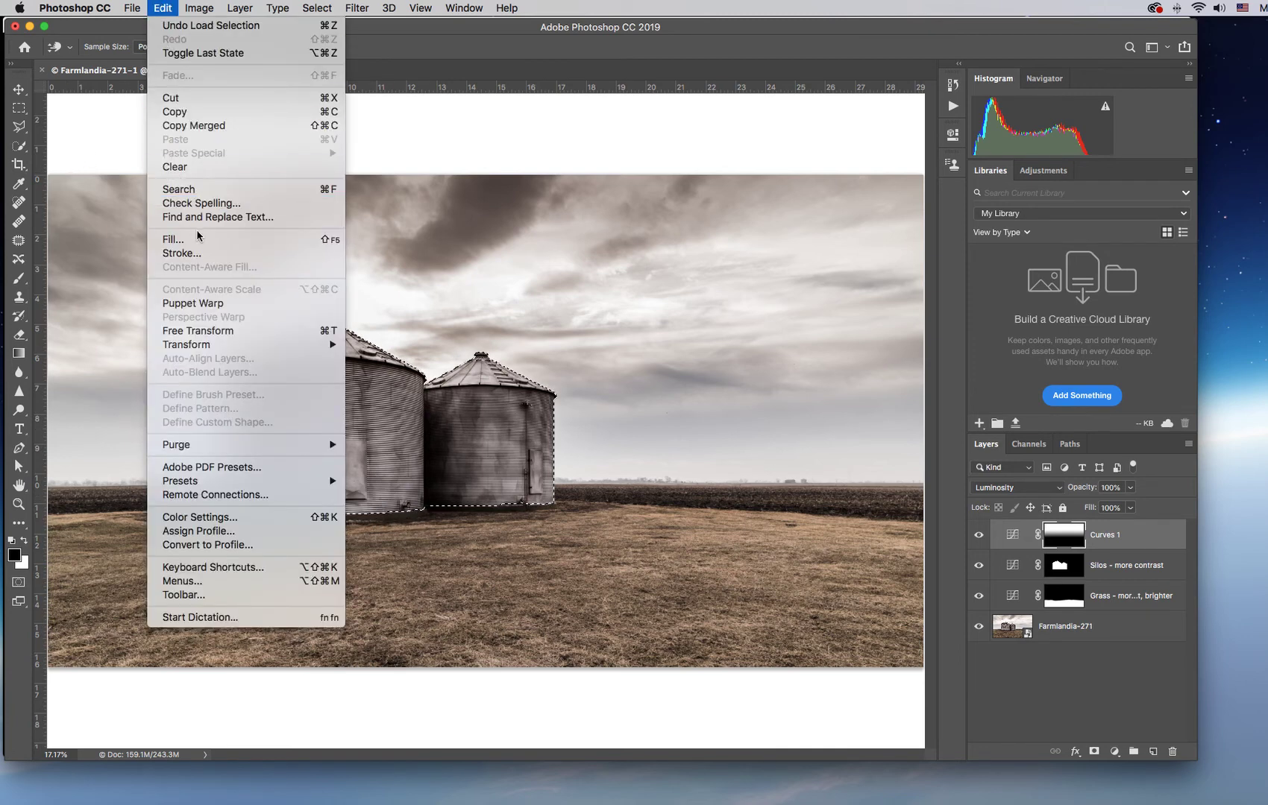
click(179, 239)
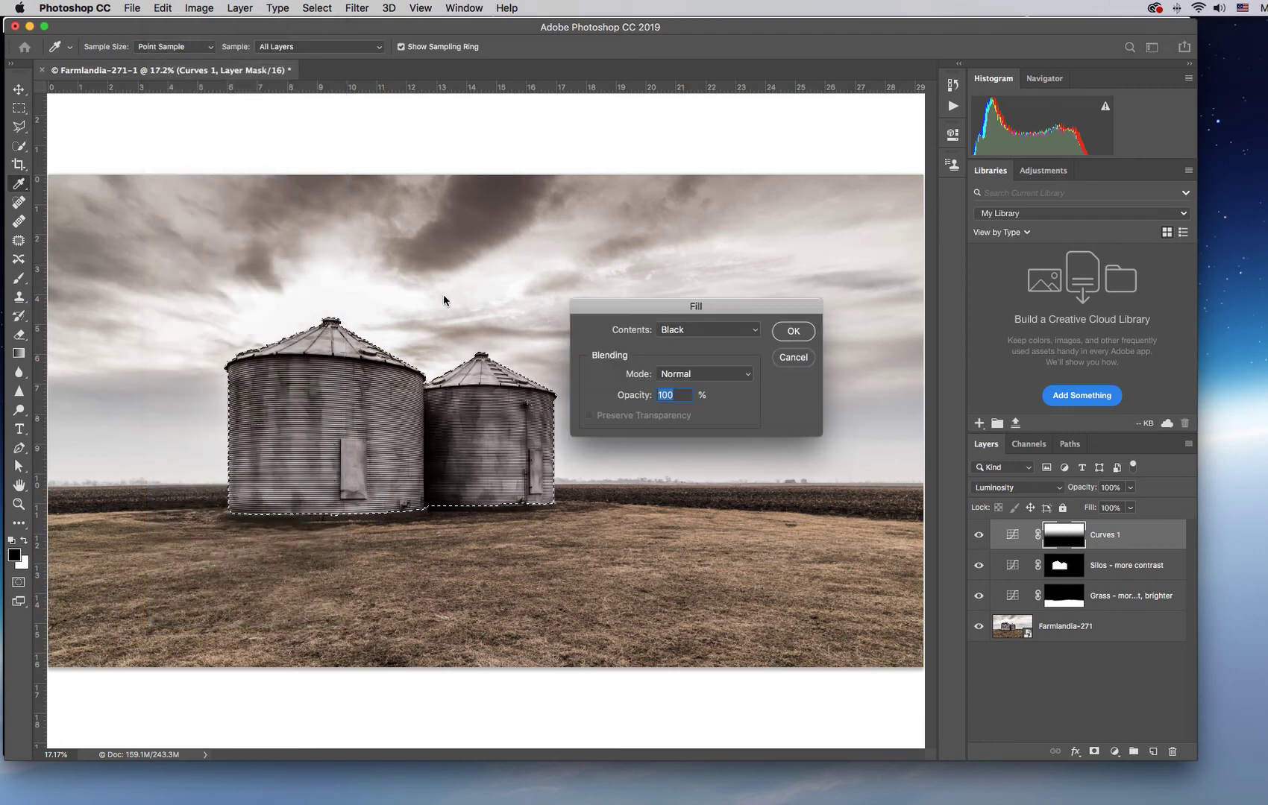
click(739, 331)
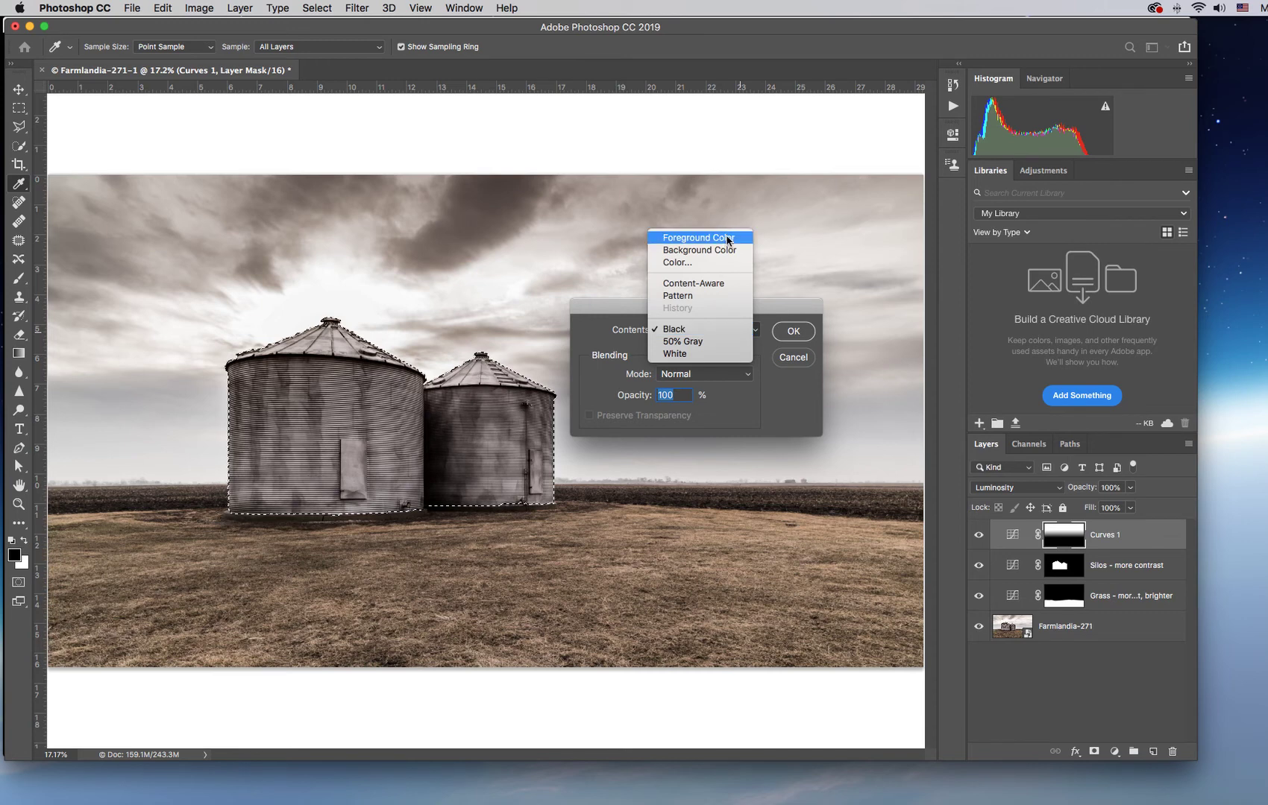
click(721, 329)
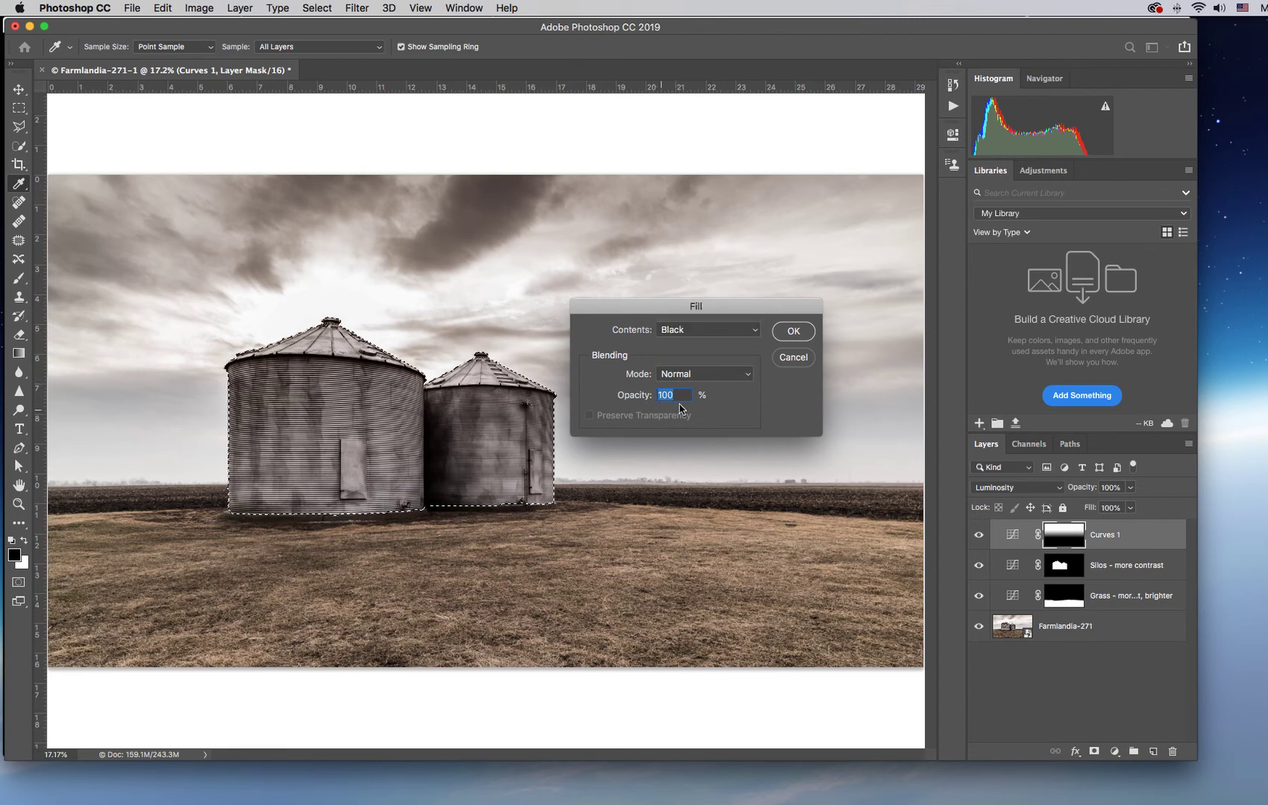
click(795, 337)
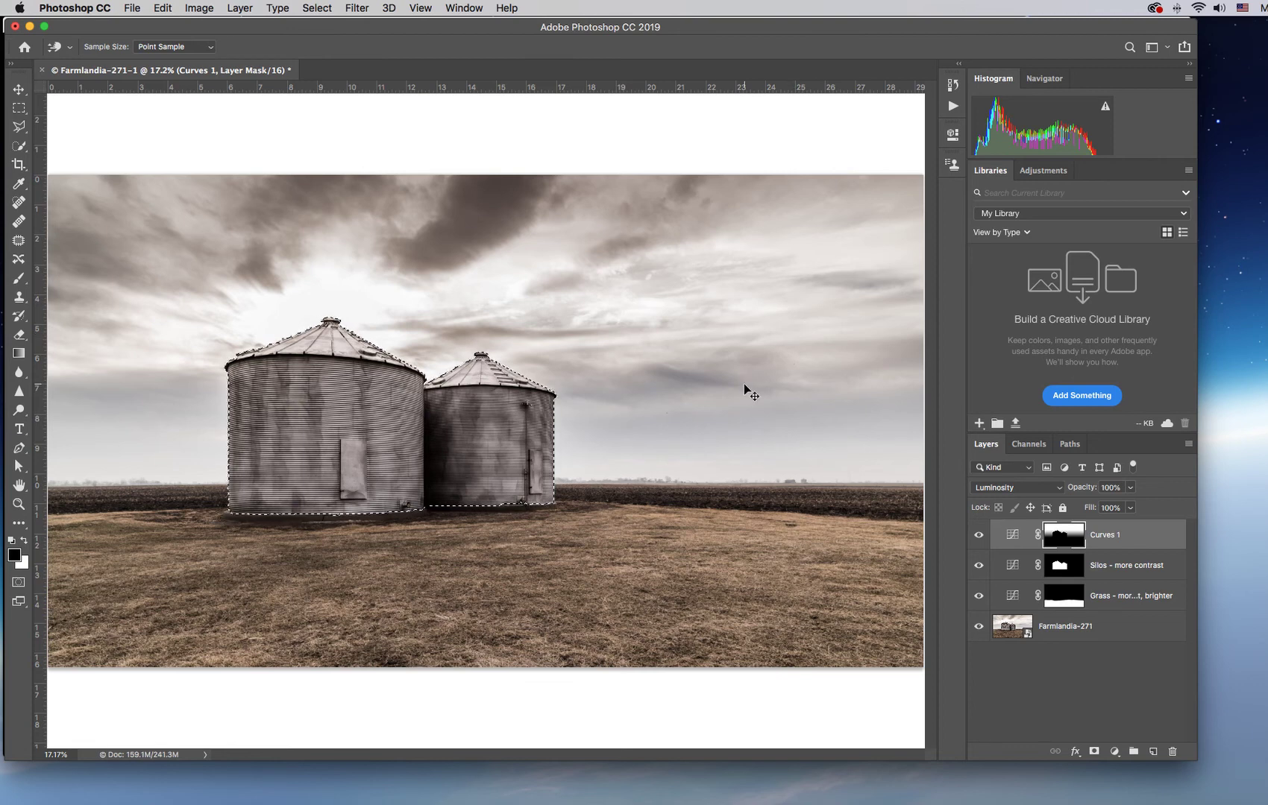
key(super+d)
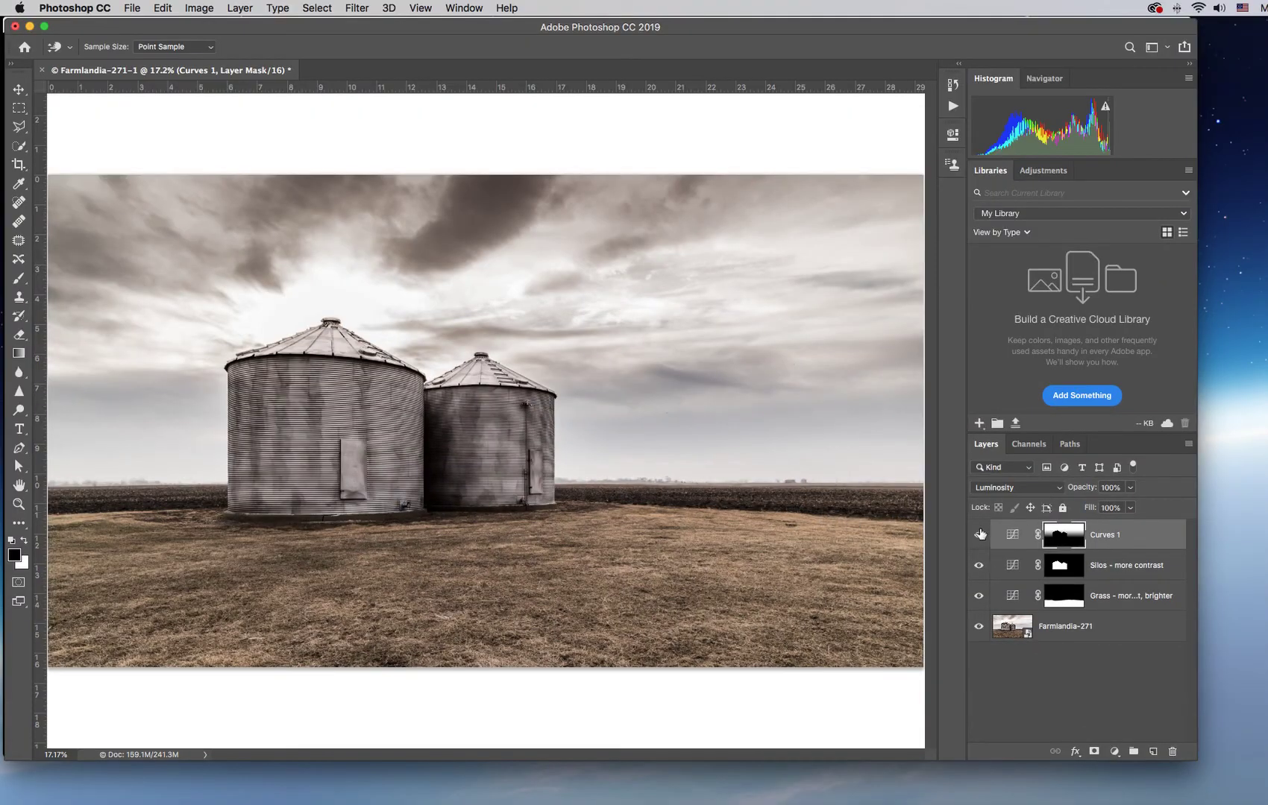
Step: Toggle the Curves 1 layer's visibility to compare the sky with and without the adjustment
click(979, 536)
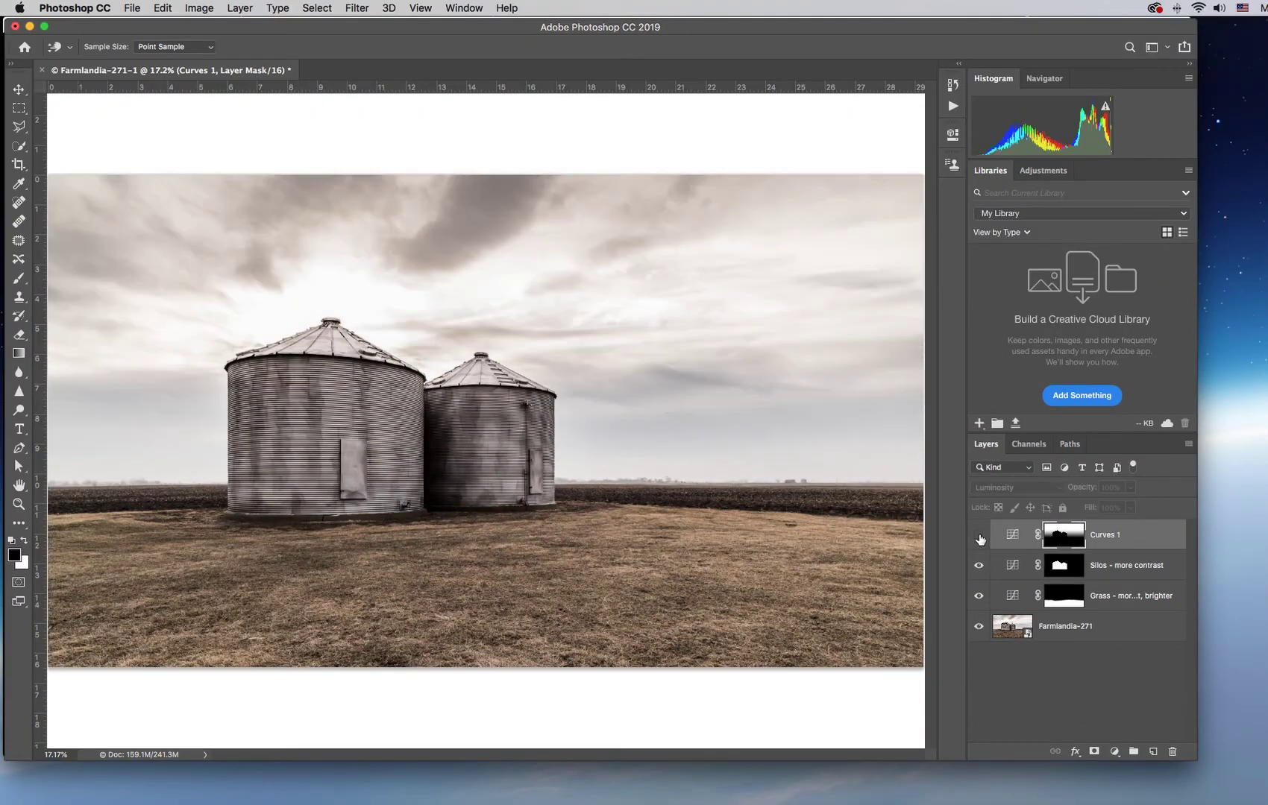
click(977, 537)
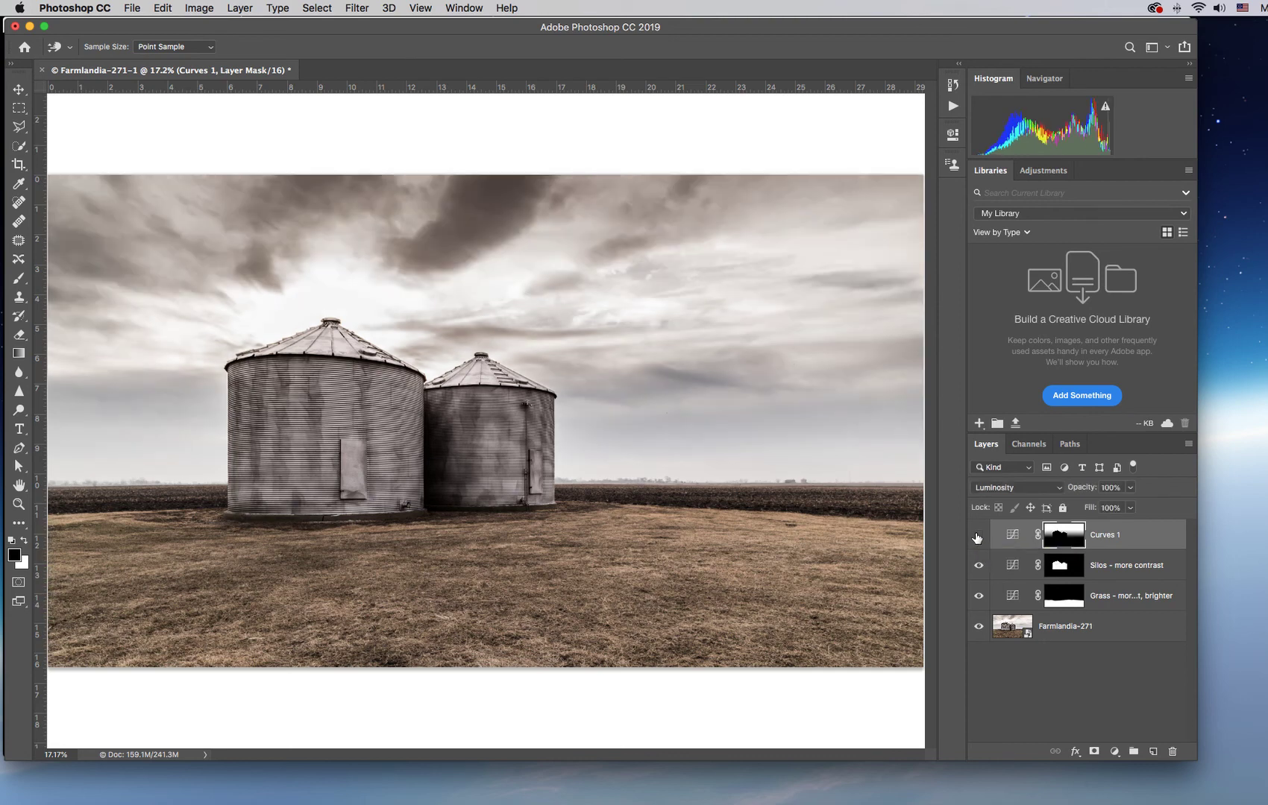
click(977, 537)
click(977, 537)
click(977, 537)
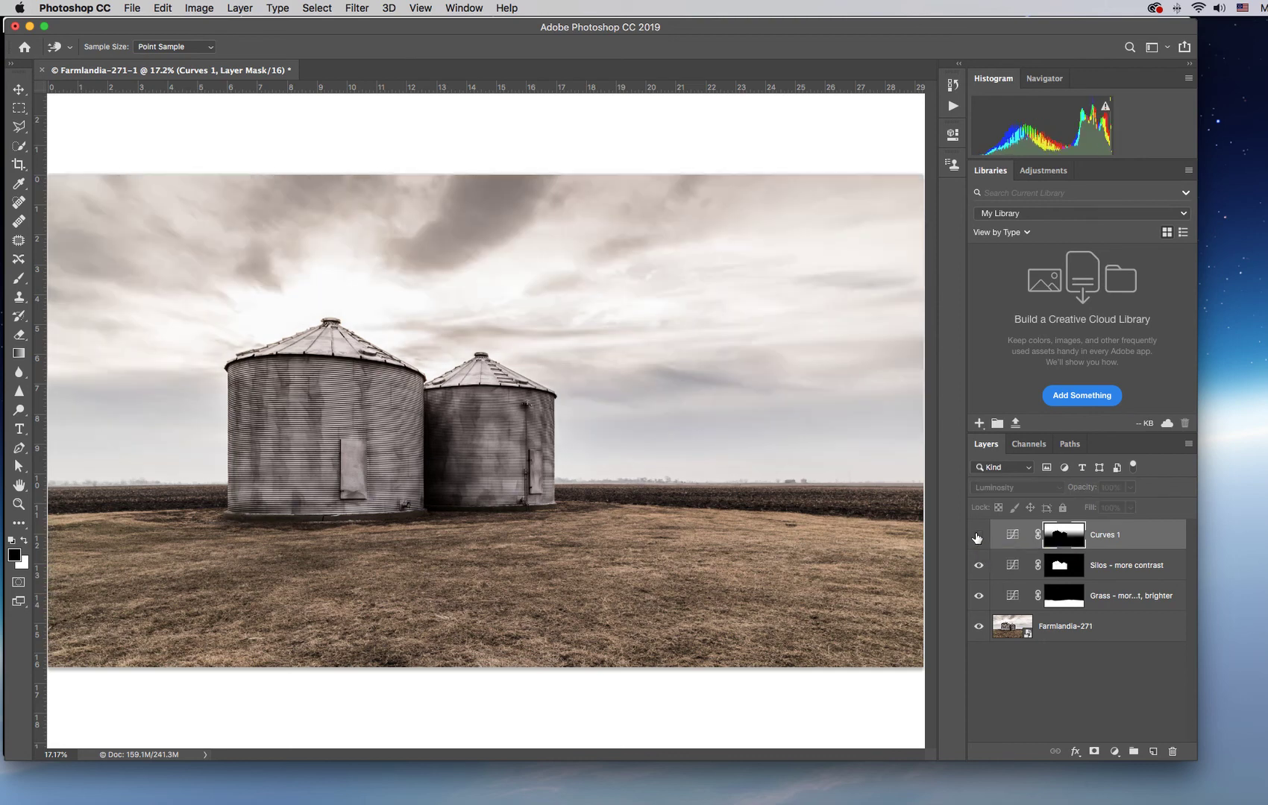
click(976, 537)
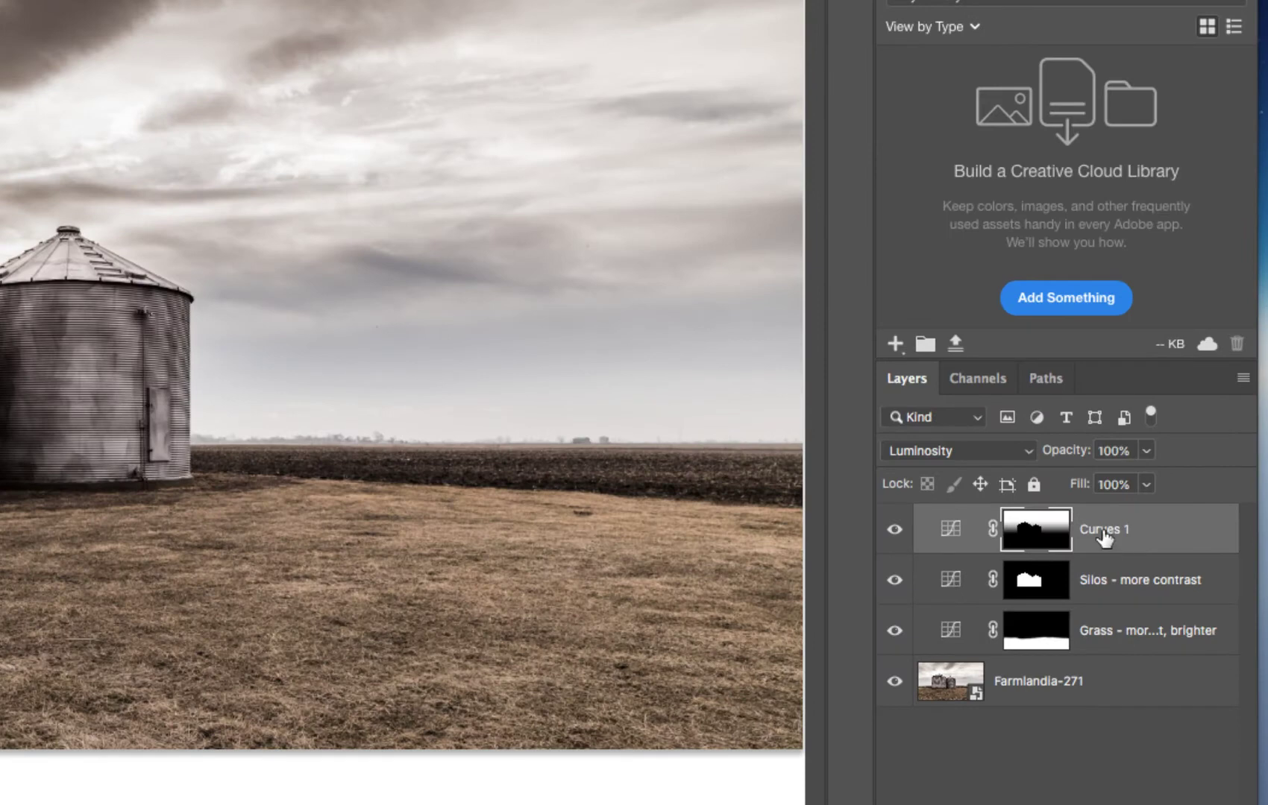
Step: Rename the Curves 1 layer as "Sky - more contrast"
double_click(1103, 531)
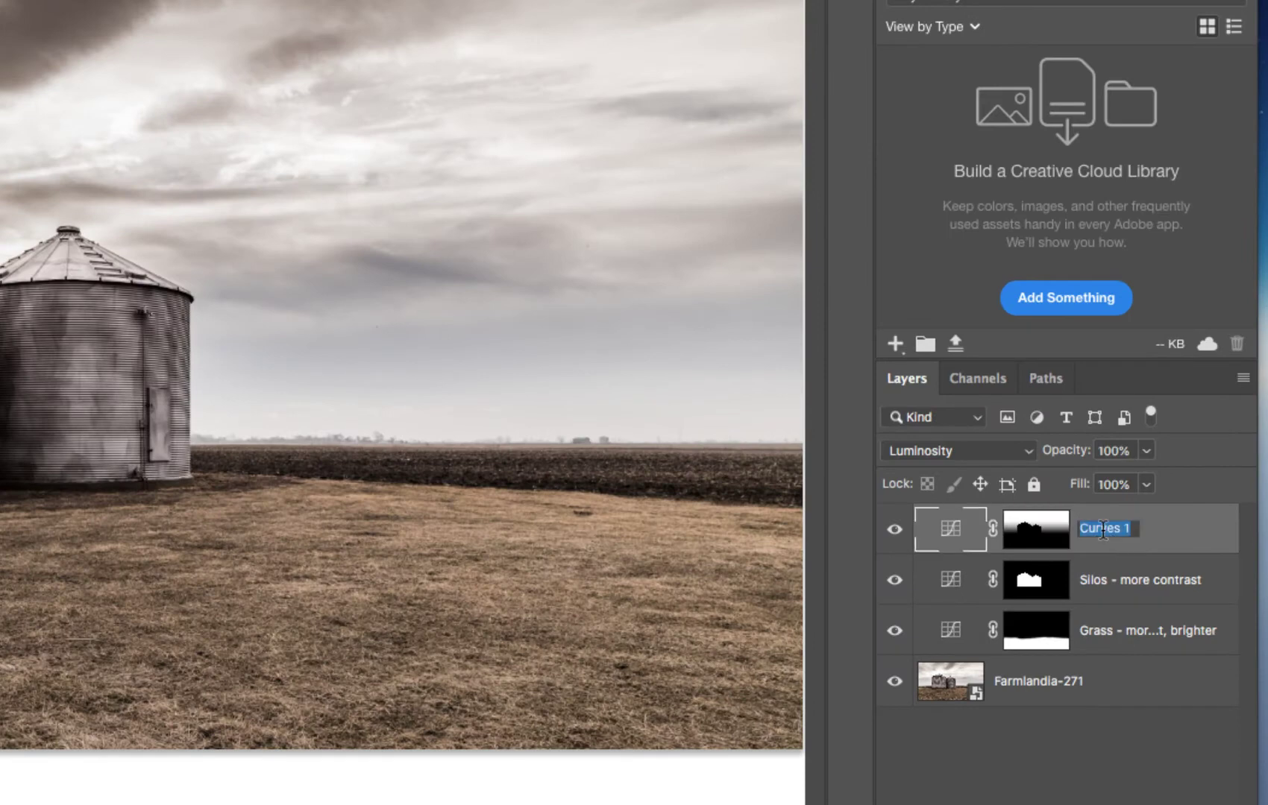
text(Sky - more c)
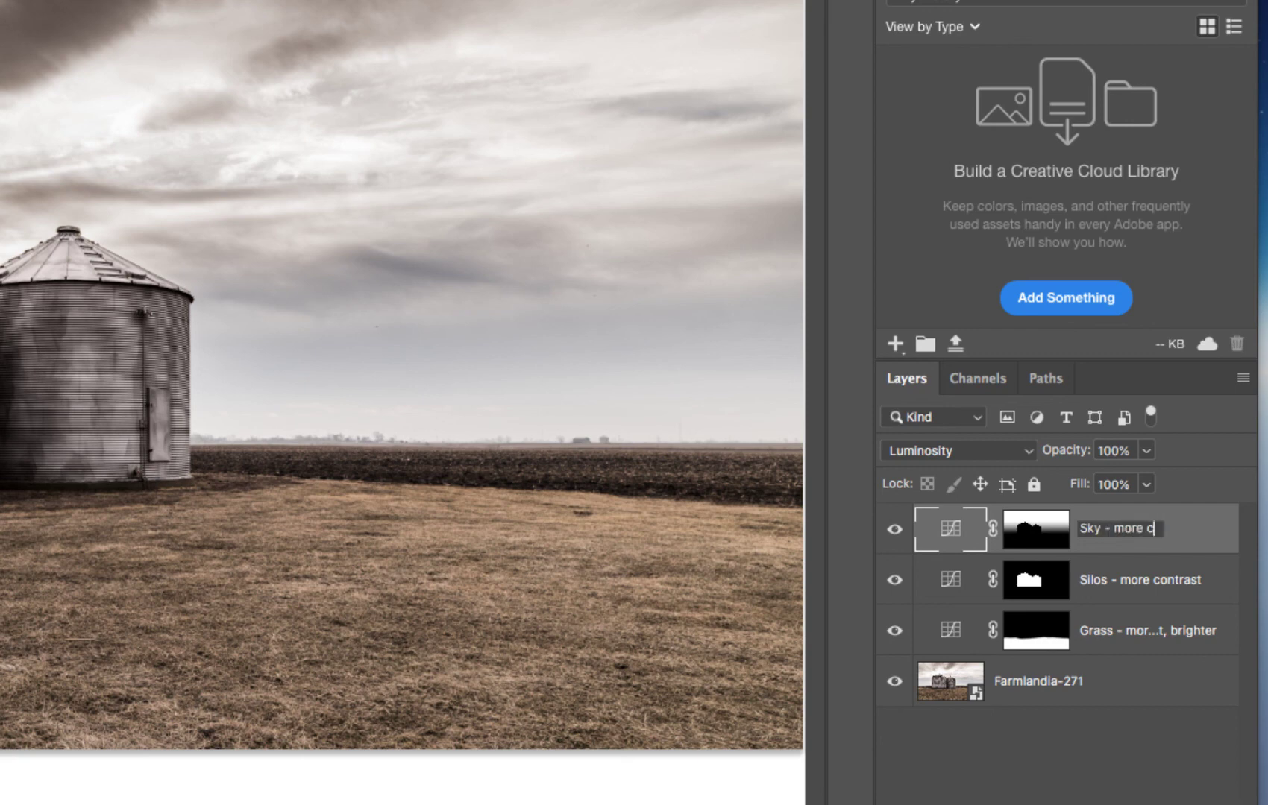
text(ontrast)
key(Return)
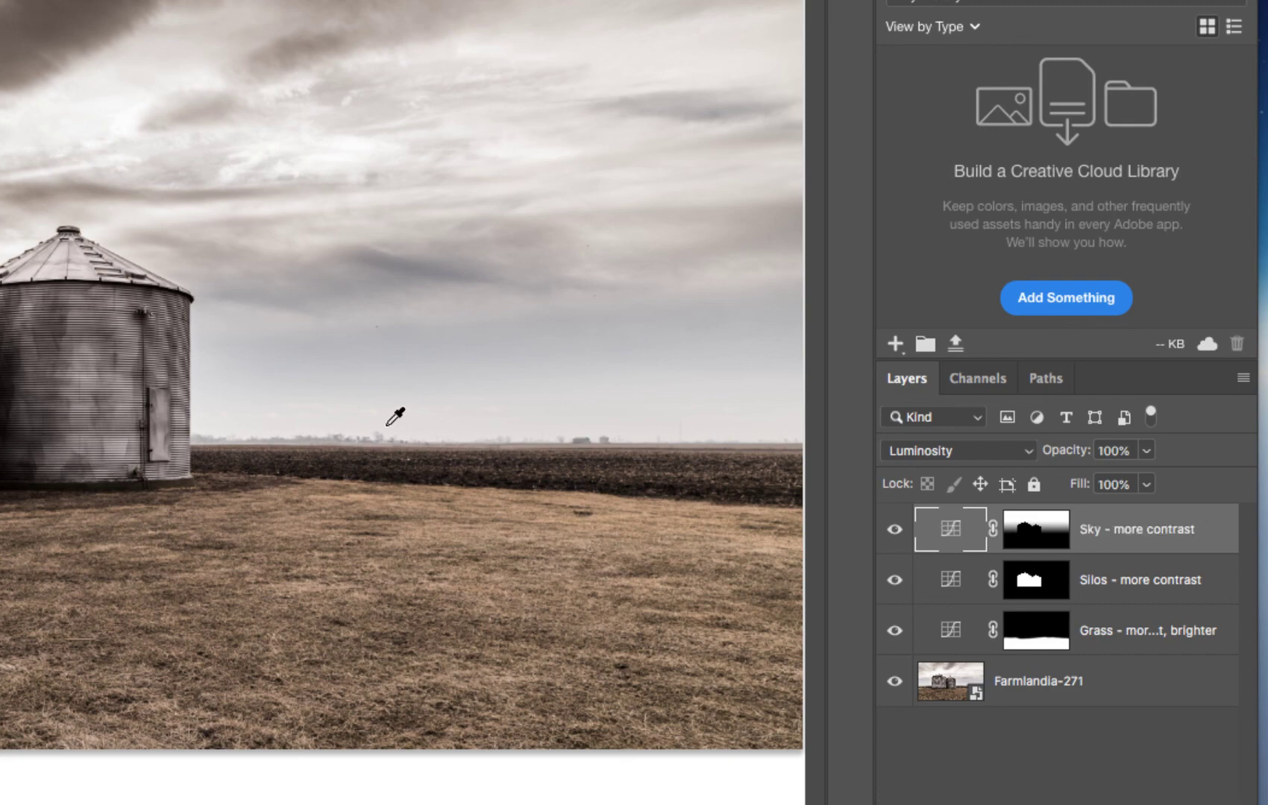